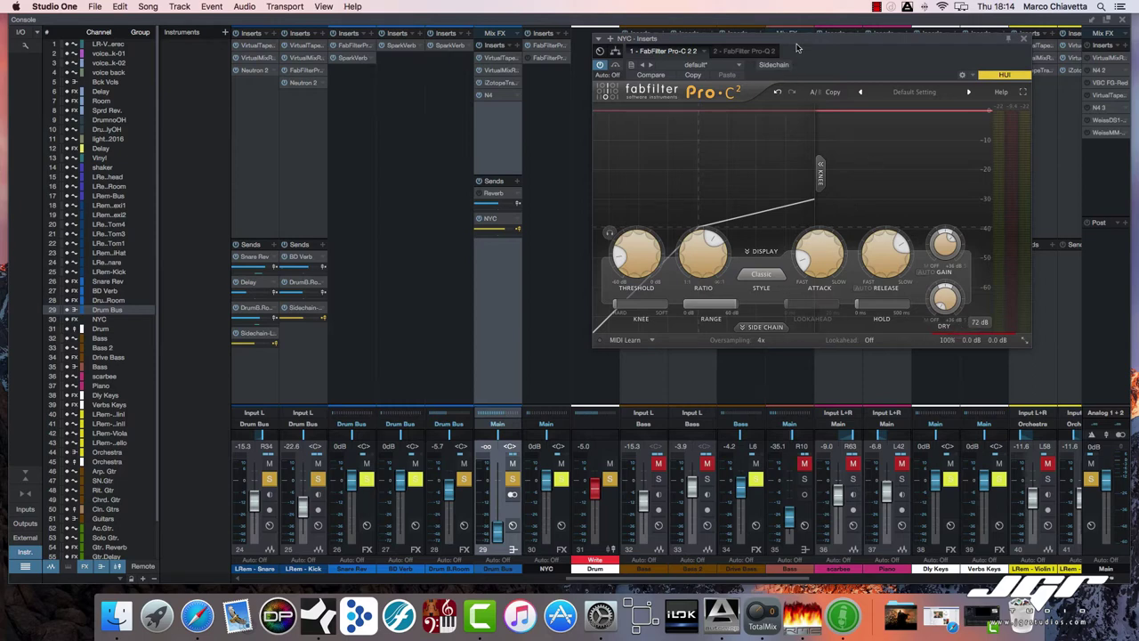
# Check both plug-ins on the NYC channel, Pro-Q 2 and Pro-C 2, and move their window clear of the Drum Bus sends.
pyautogui.moveTo(788, 38); pyautogui.dragTo(819, 8)
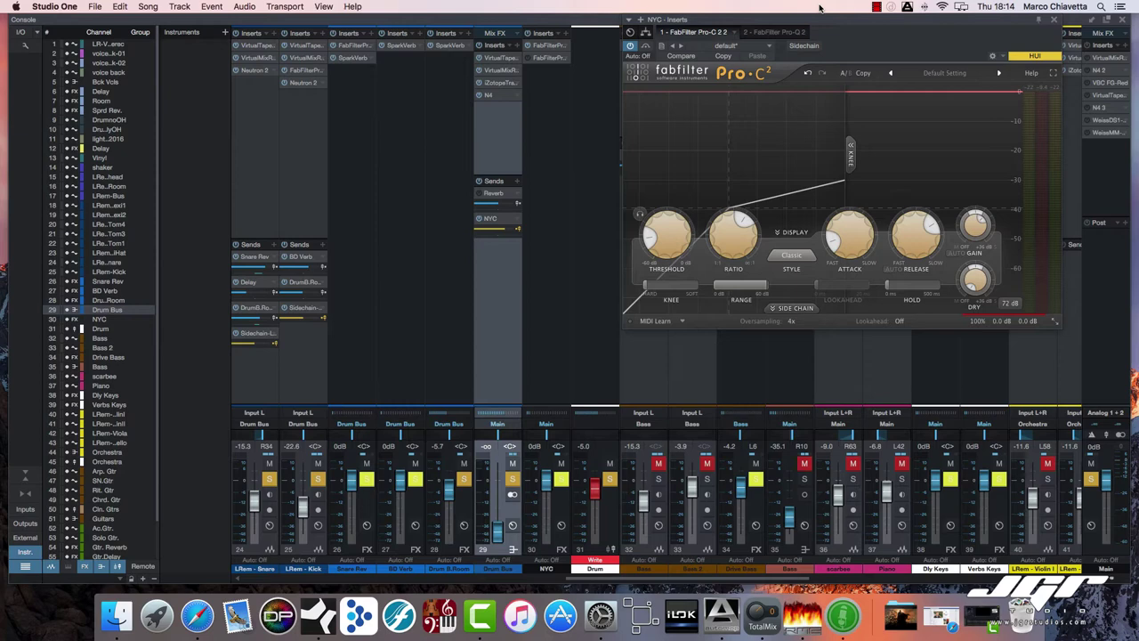
pyautogui.click(748, 31)
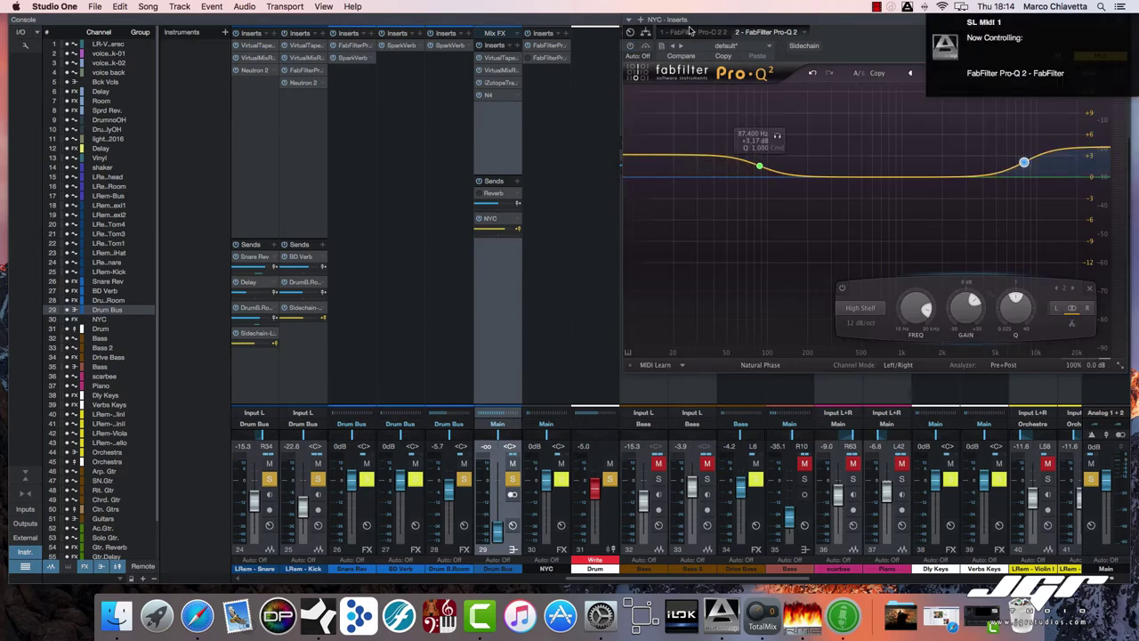
pyautogui.click(693, 32)
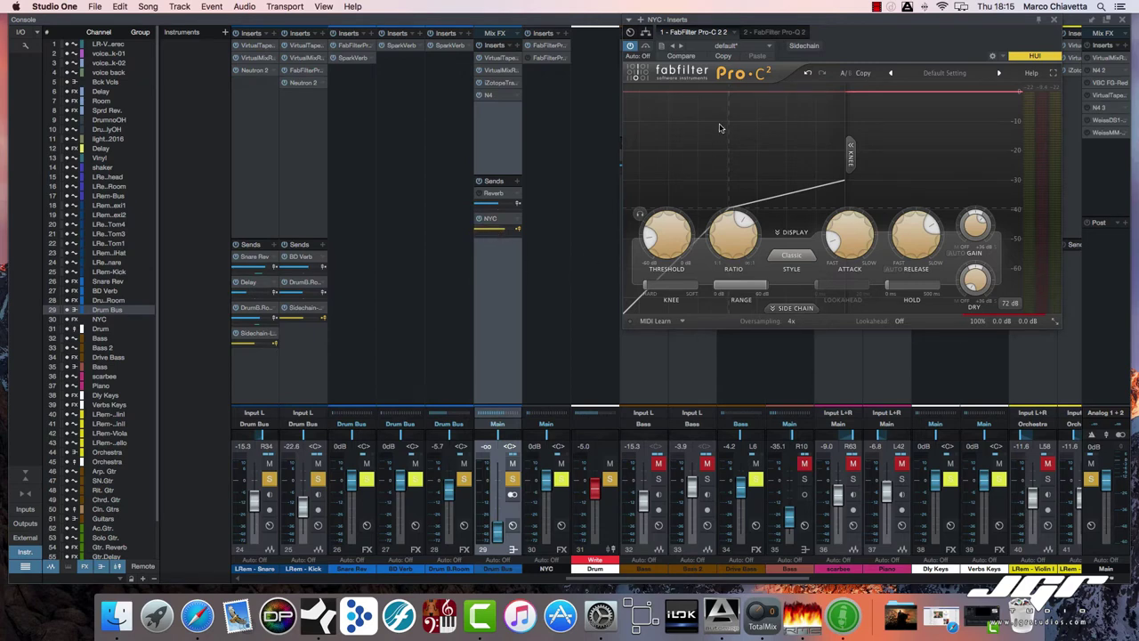
pyautogui.moveTo(826, 17); pyautogui.dragTo(772, 16)
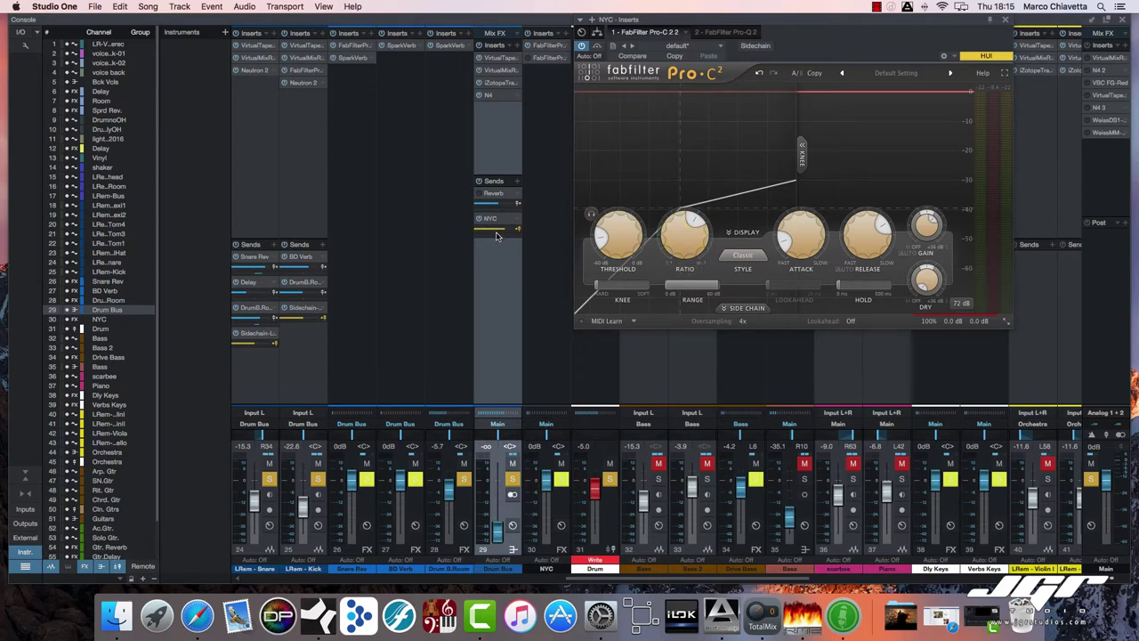
# Take the NYC channel's Pro-C 2 compressor out of bypass and review its ratio, attack and release controls.
pyautogui.moveTo(609, 239)
pyautogui.moveTo(977, 324)
pyautogui.moveTo(942, 328)
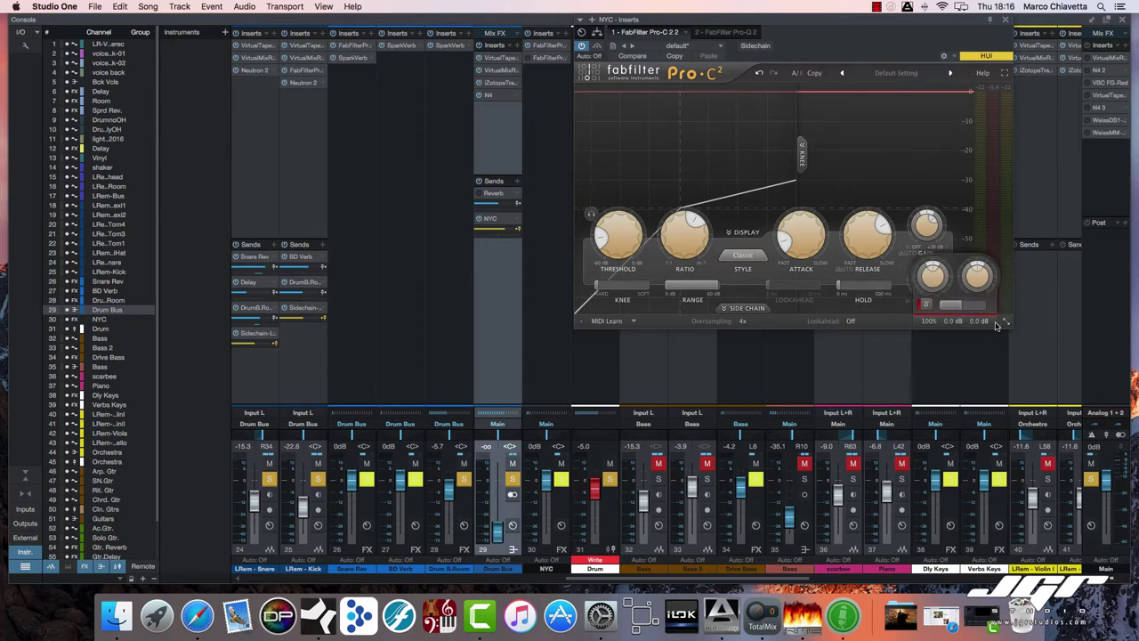
pyautogui.click(926, 307)
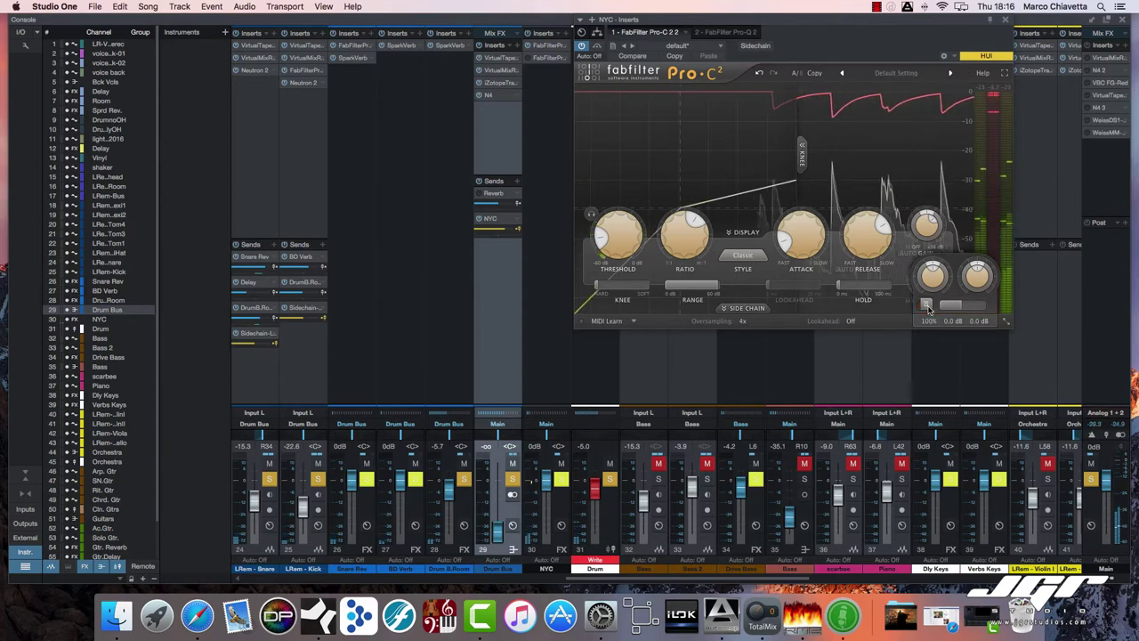
pyautogui.moveTo(870, 223)
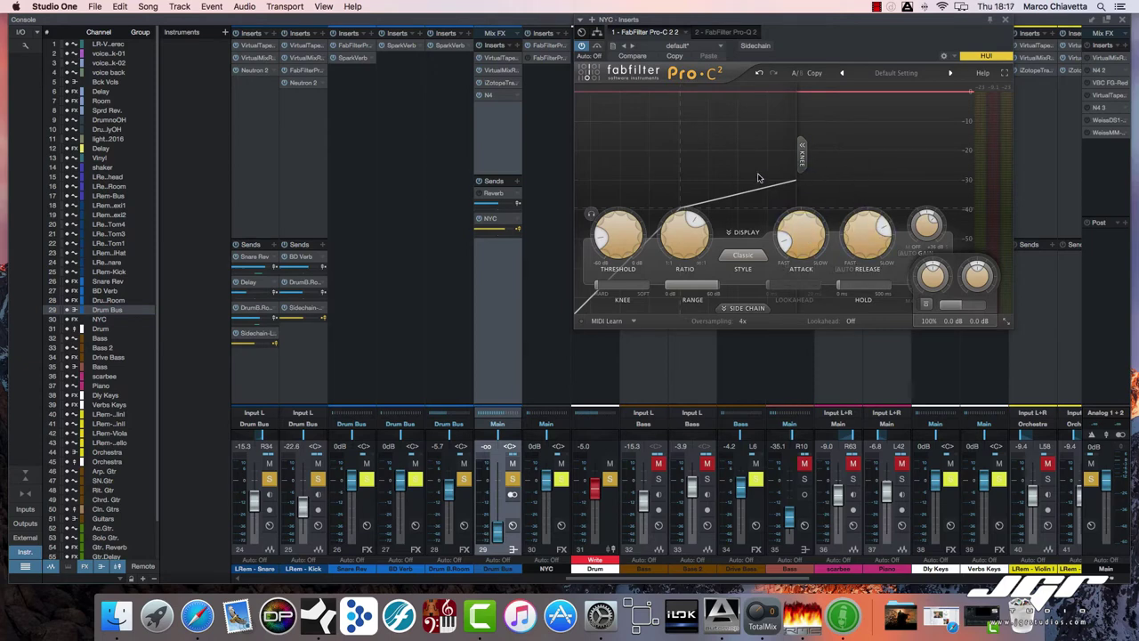
pyautogui.moveTo(672, 238)
pyautogui.moveTo(811, 242)
pyautogui.moveTo(859, 236)
# Toggle the Pro-C 2 bypass on and off to compare the compressed and uncompressed drum signal.
pyautogui.click(926, 307)
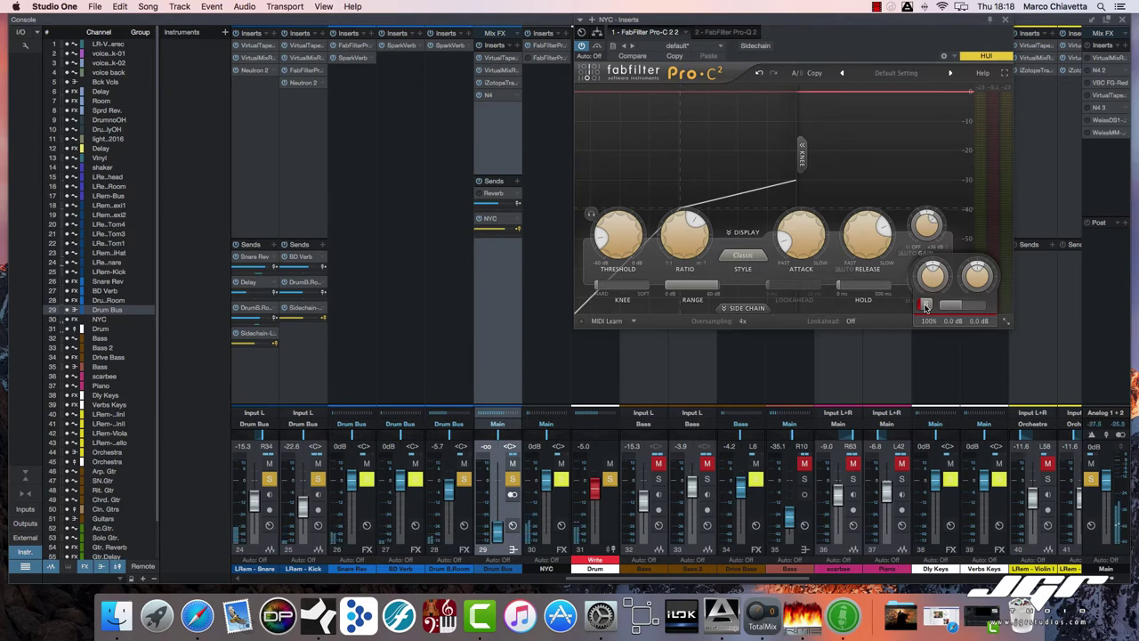
pyautogui.click(926, 307)
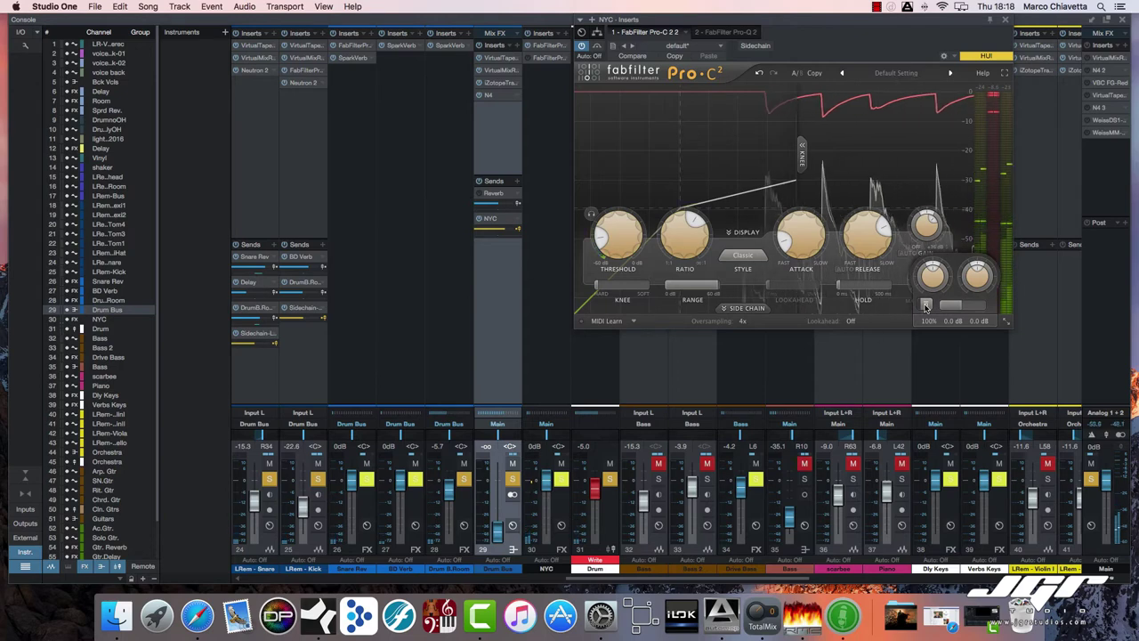
pyautogui.click(926, 307)
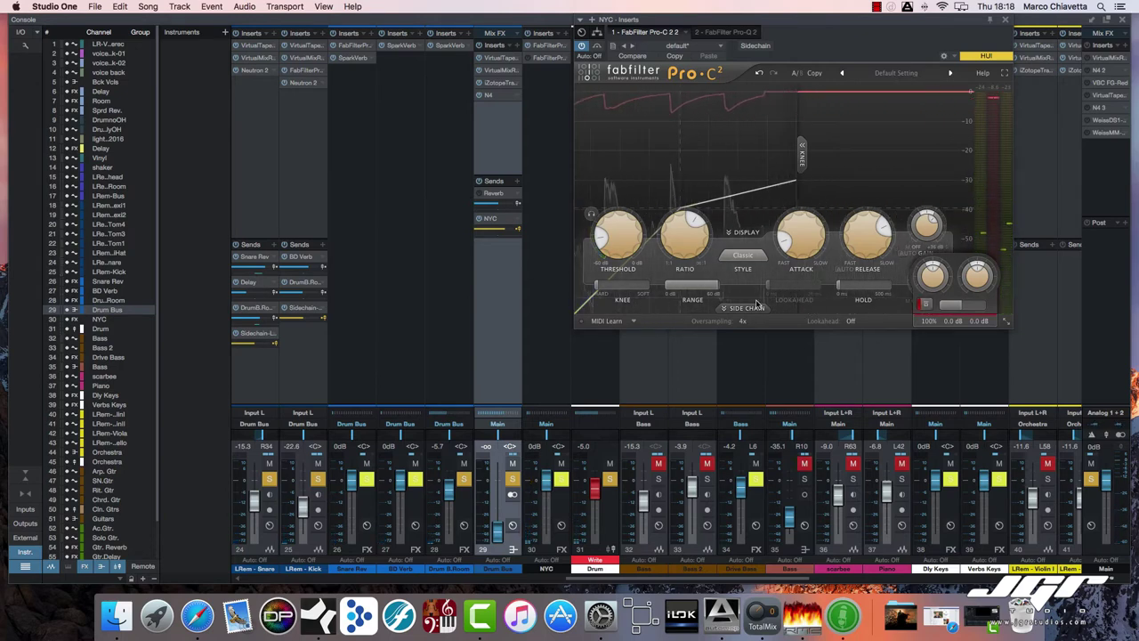
pyautogui.click(940, 322)
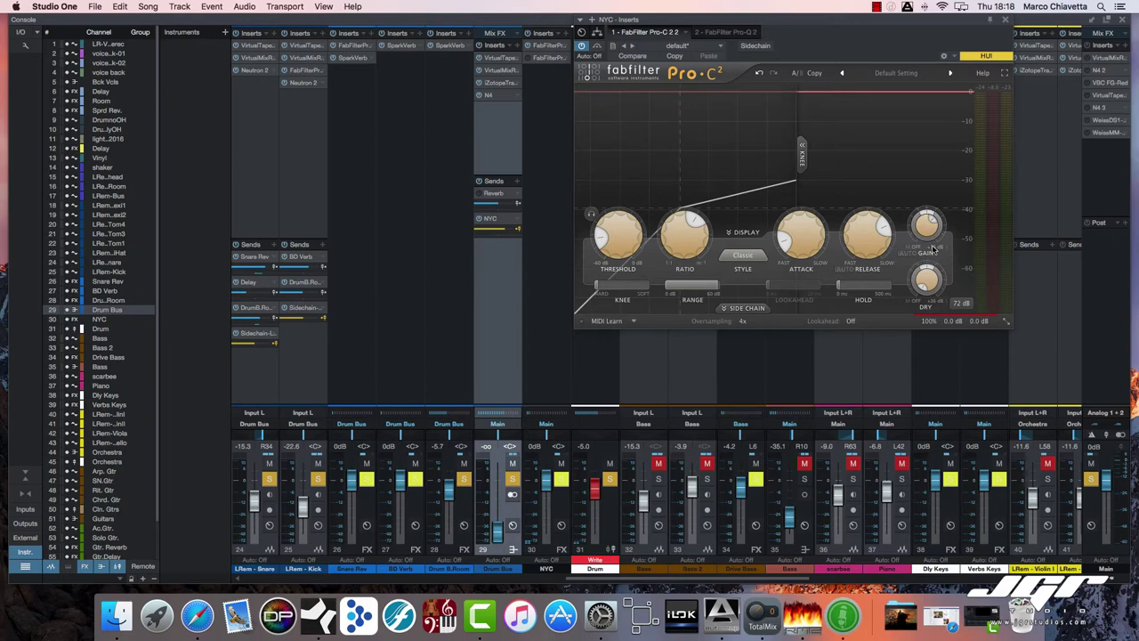
pyautogui.moveTo(931, 230)
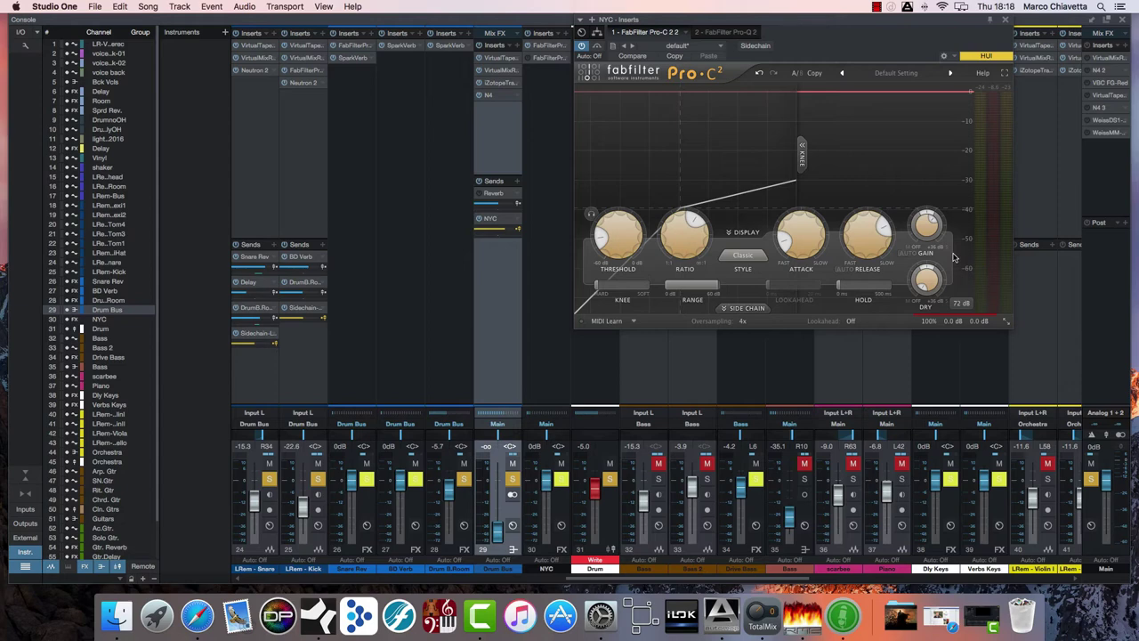
pyautogui.moveTo(963, 316)
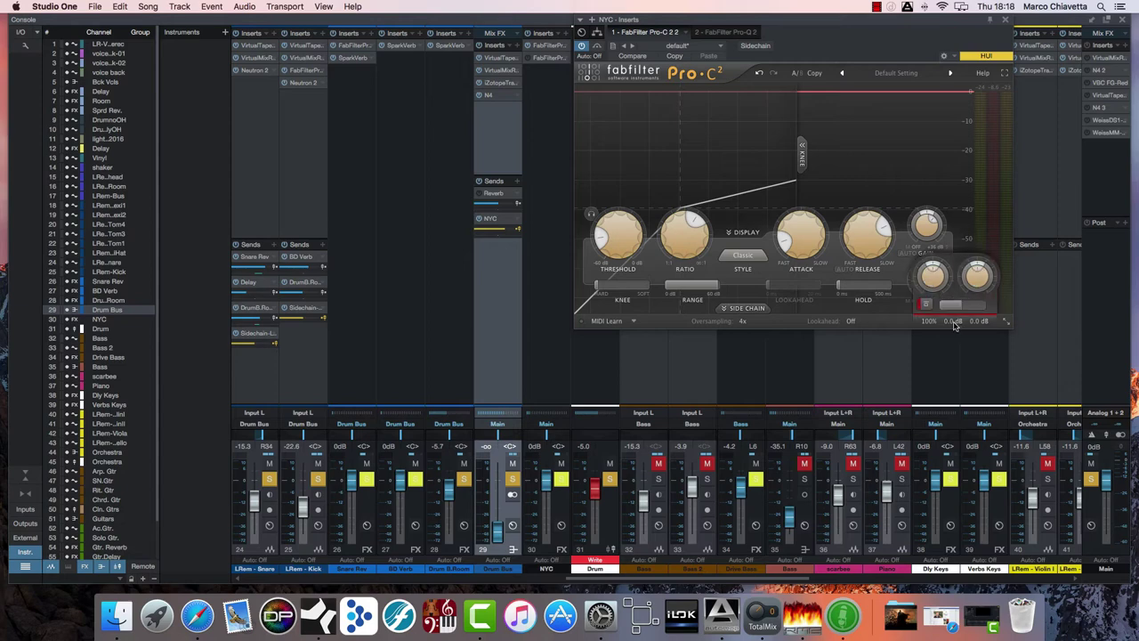
# Expand the Pro-C 2 side chain section, inspect its filter bands and collapse it again.
pyautogui.click(752, 308)
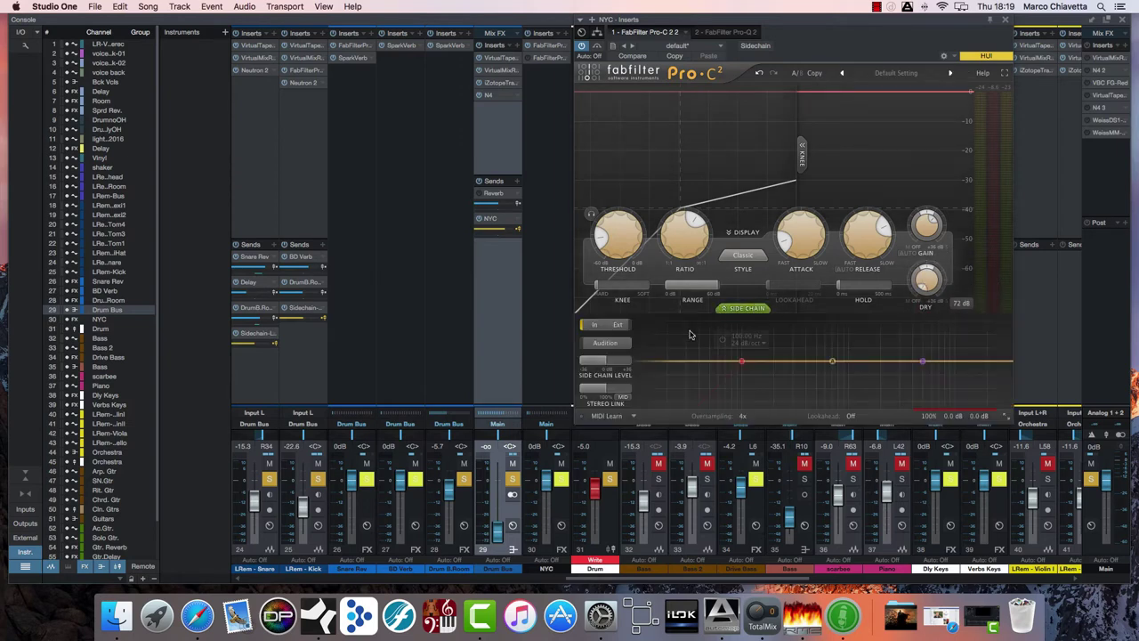
pyautogui.moveTo(937, 373)
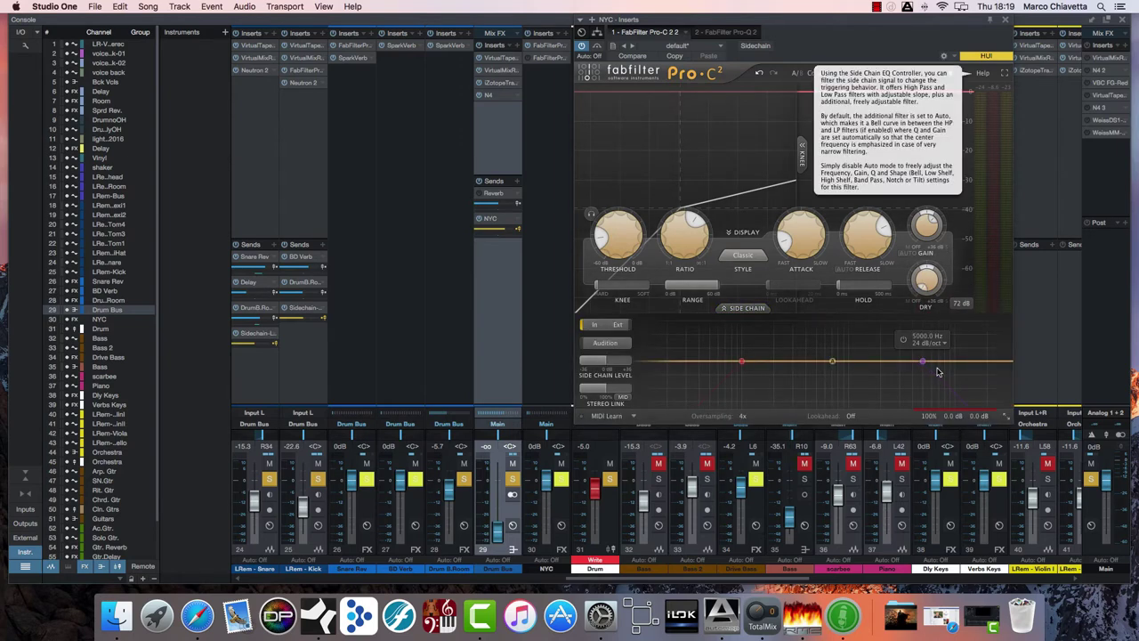
pyautogui.click(743, 309)
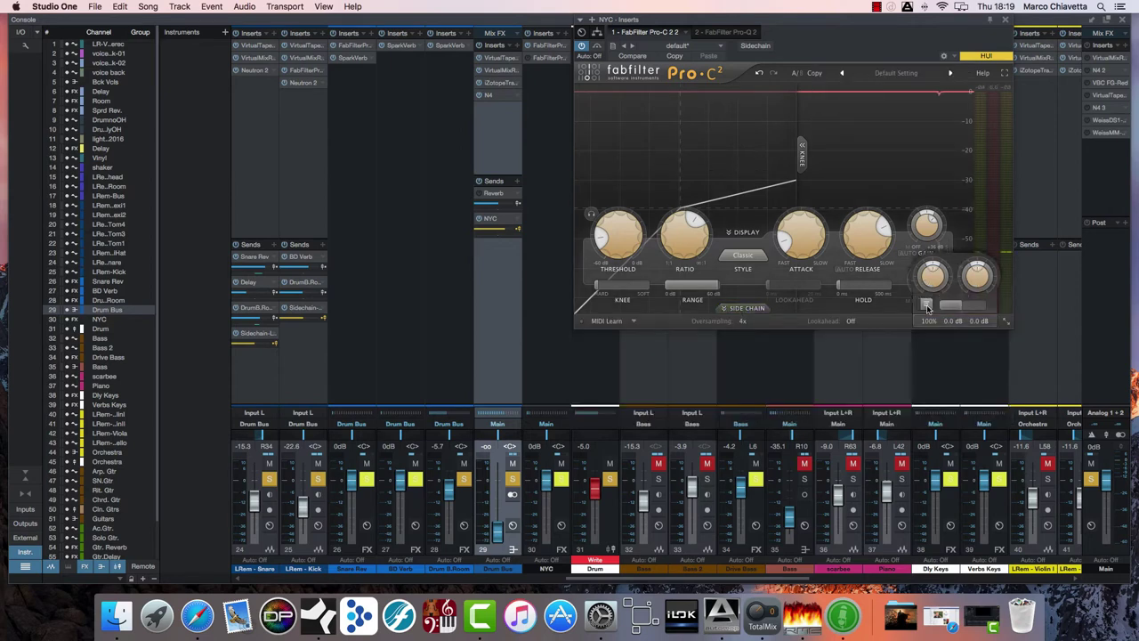
# Show the NYC channel's Pro-Q 2, move its window over the middle of the console and bypass the EQ.
pyautogui.click(734, 34)
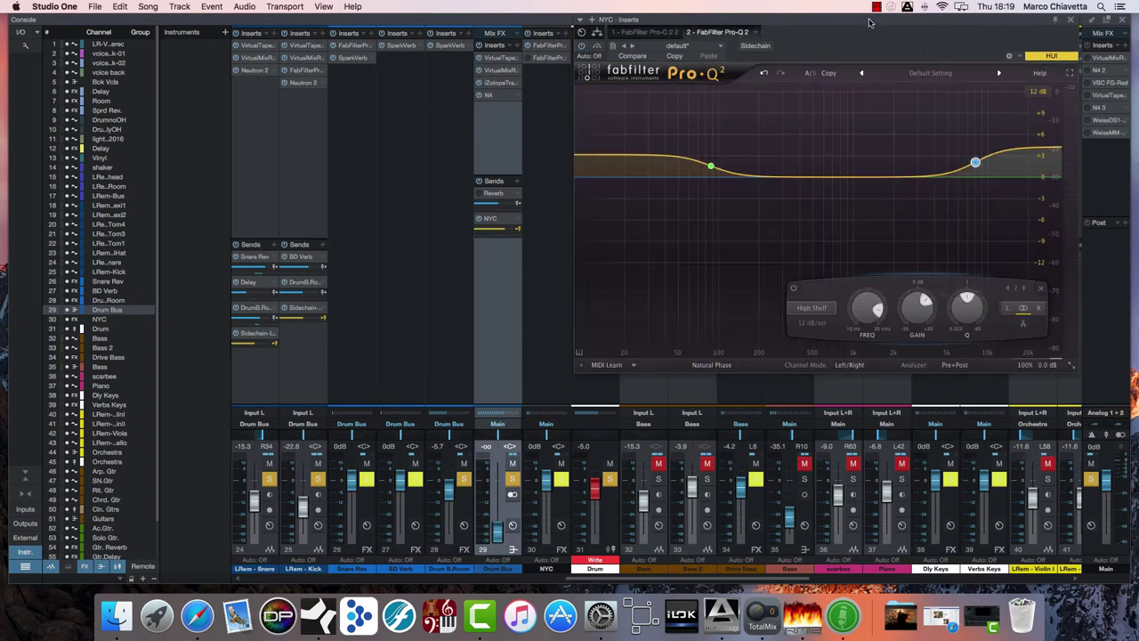
pyautogui.moveTo(713, 34); pyautogui.dragTo(579, 71)
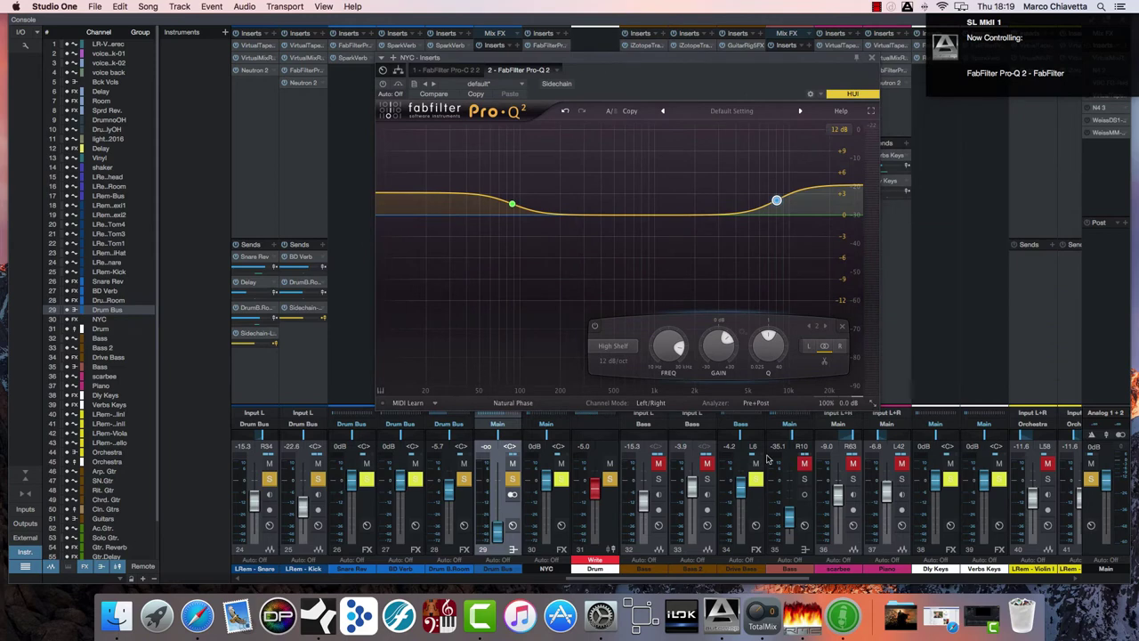
pyautogui.click(820, 390)
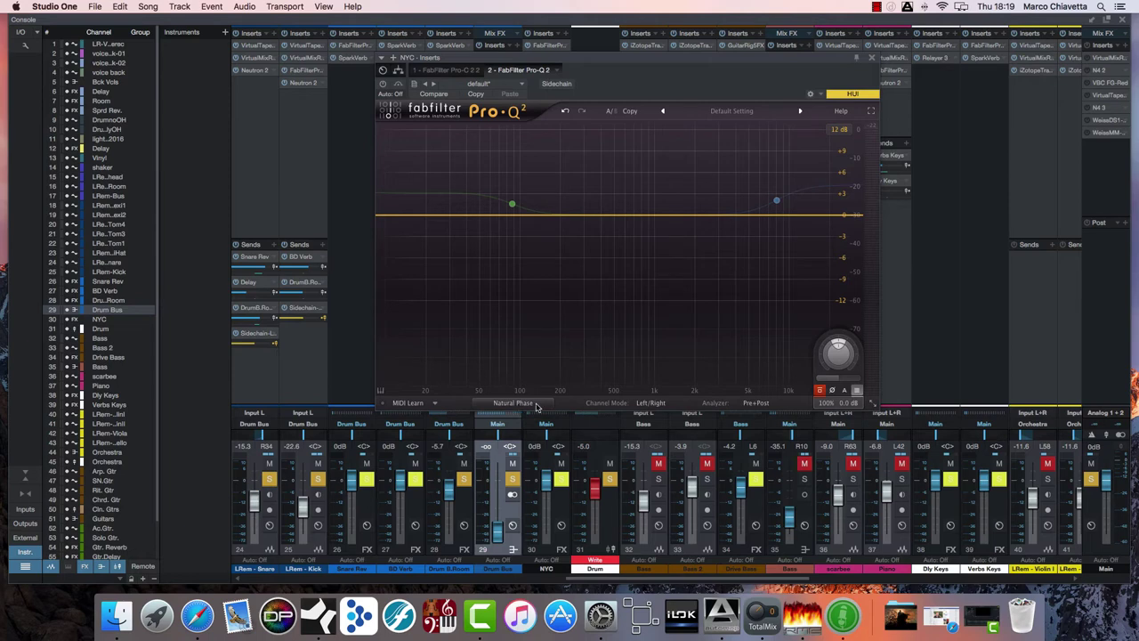
# Try the Zero Latency processing mode in Pro-Q 2 and restore Natural Phase.
pyautogui.moveTo(548, 409)
pyautogui.click(552, 408)
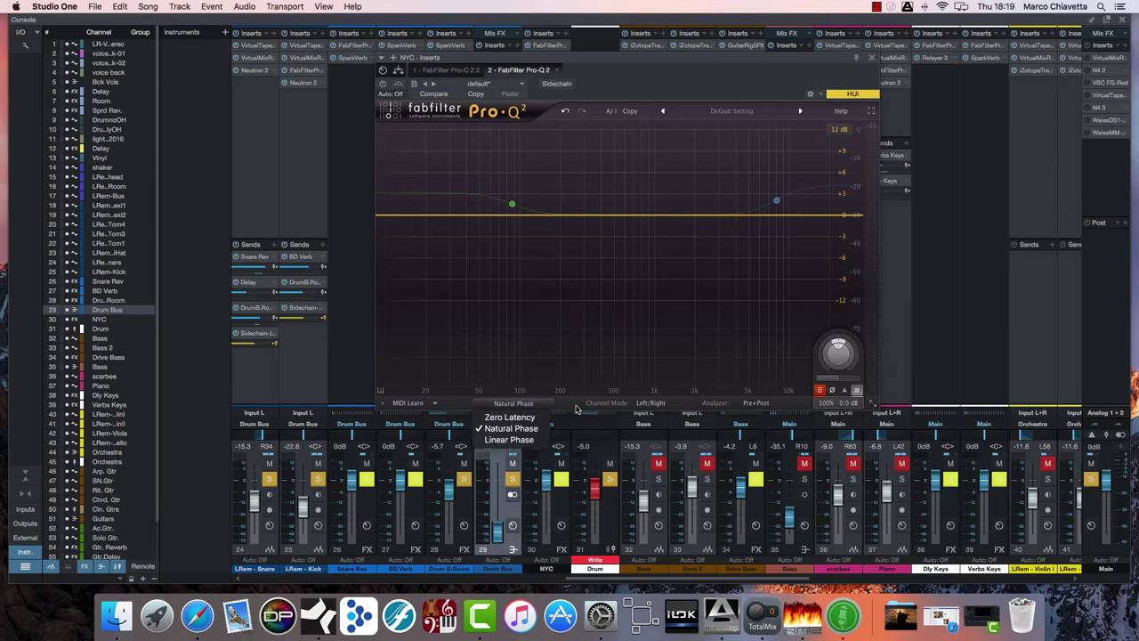
pyautogui.click(490, 418)
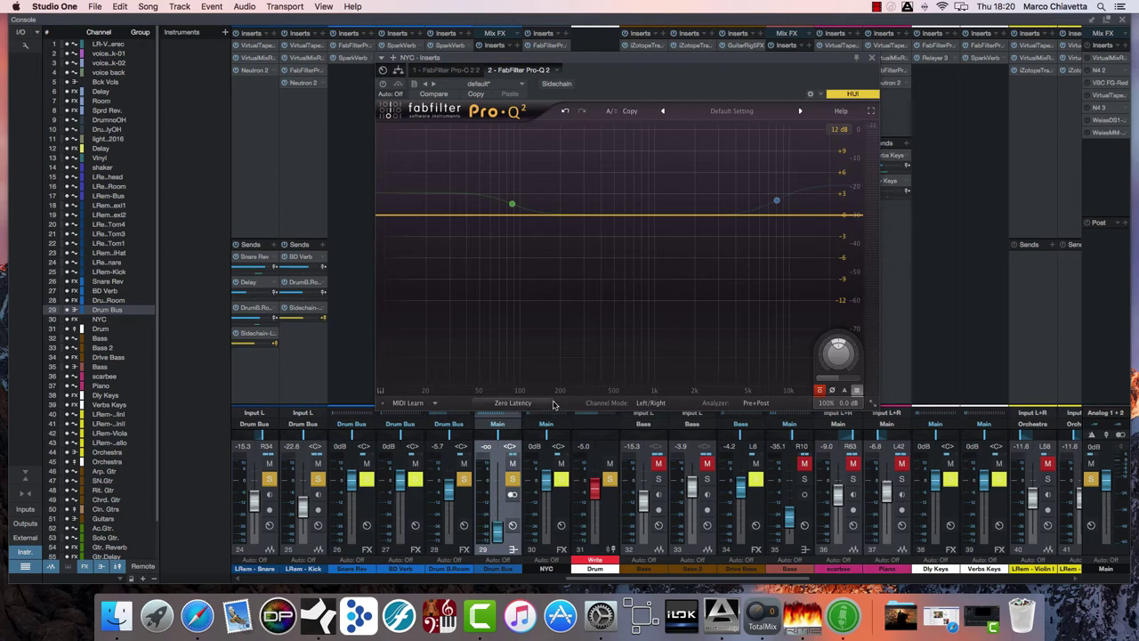
pyautogui.moveTo(552, 405)
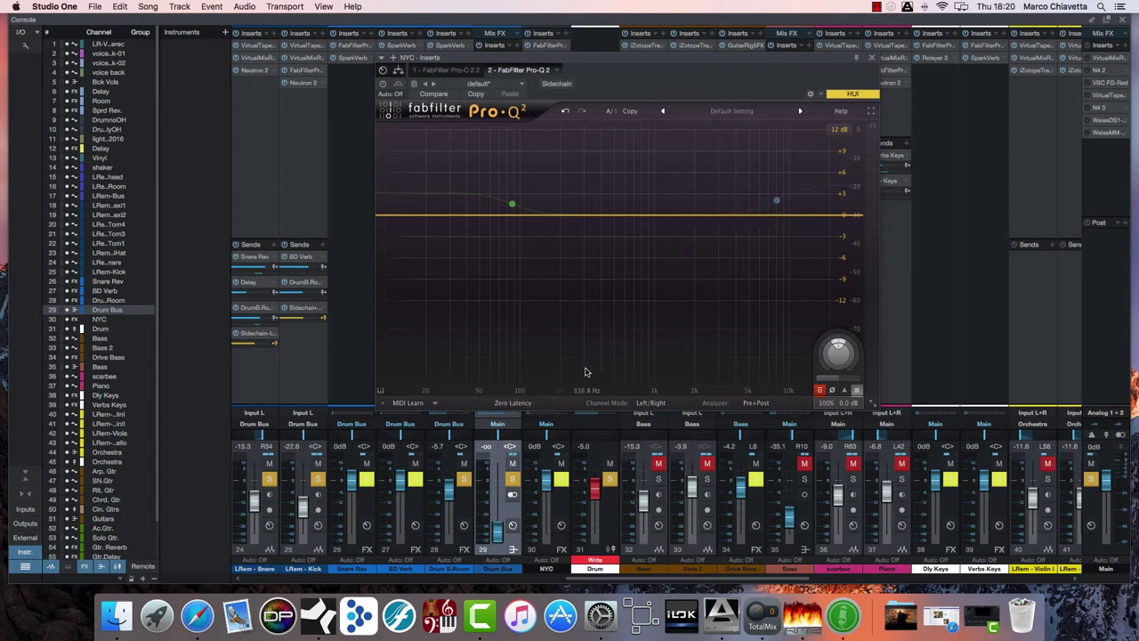
pyautogui.click(532, 403)
pyautogui.click(537, 429)
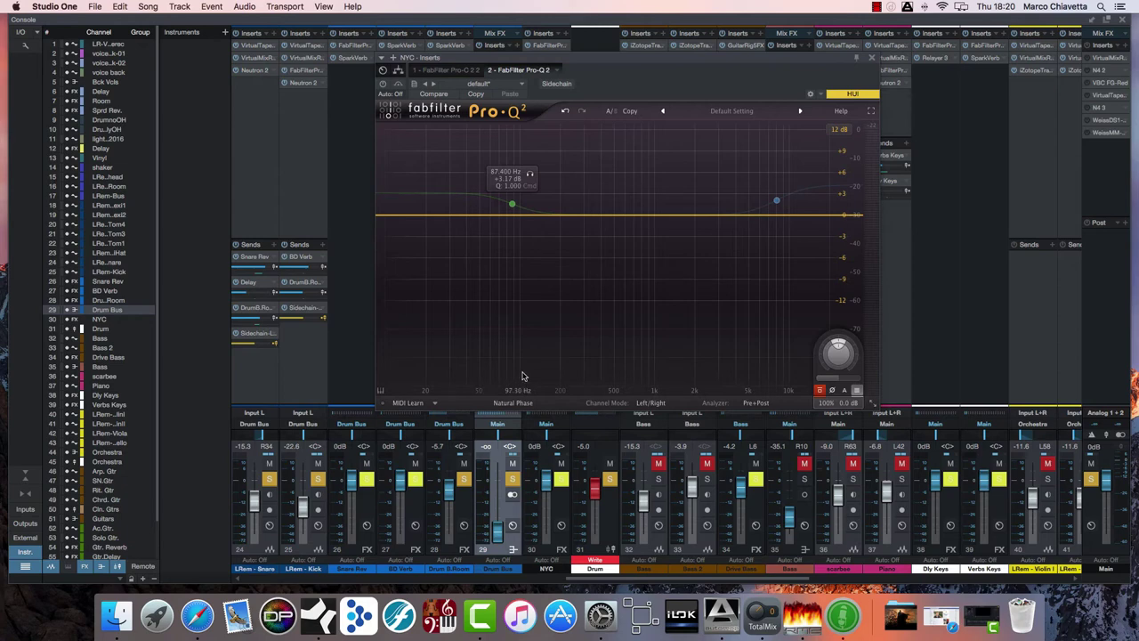
# Take Pro-Q 2 out of bypass and inspect its low shelf and high shelf bands.
pyautogui.click(821, 392)
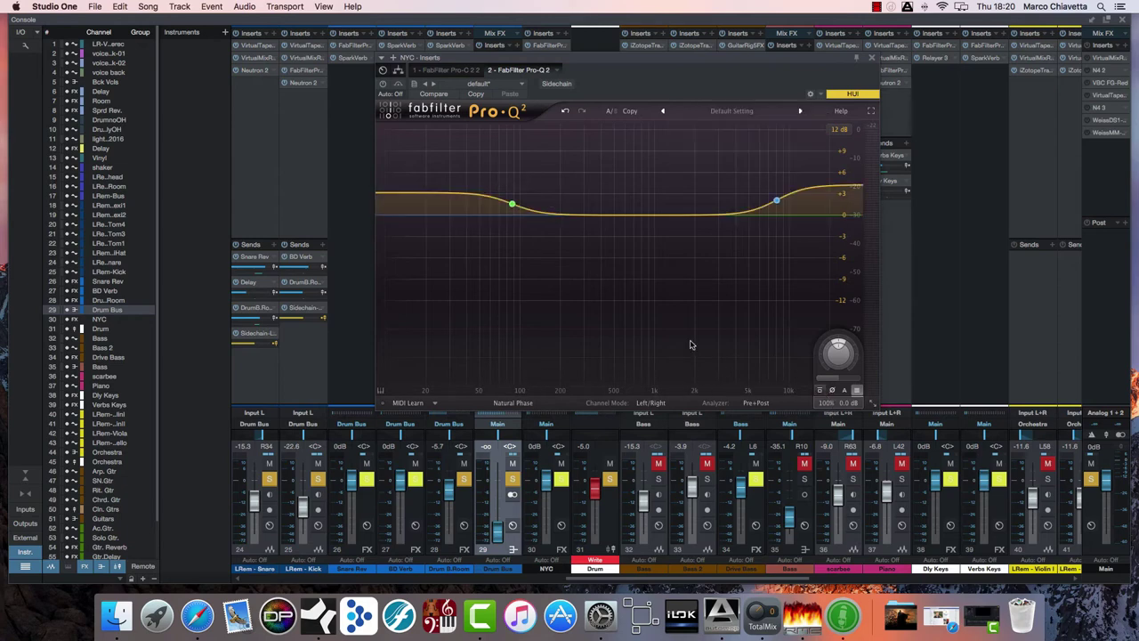
pyautogui.click(513, 208)
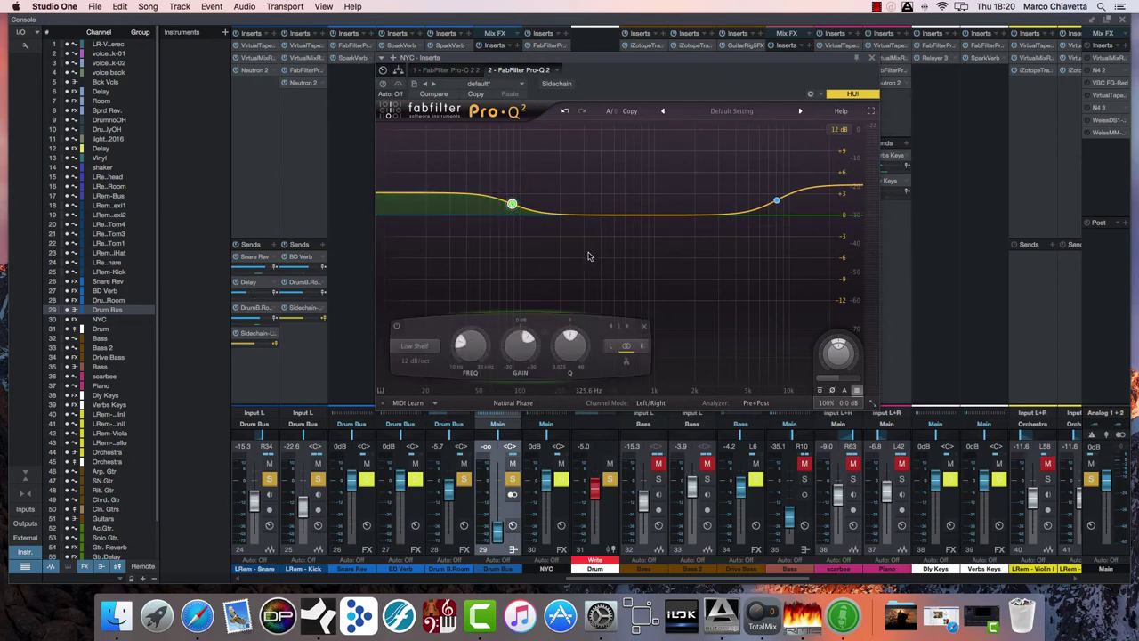
pyautogui.click(776, 201)
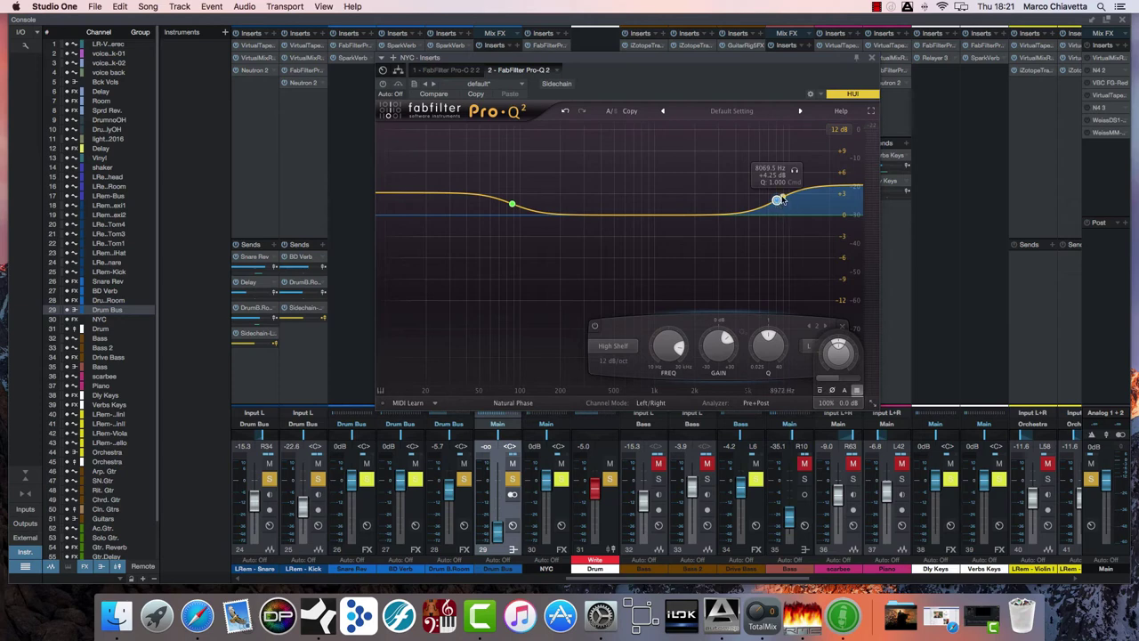
# Toggle the Pro-Q 2 bypass to compare the NYC signal with and without the shelf boosts.
pyautogui.click(821, 391)
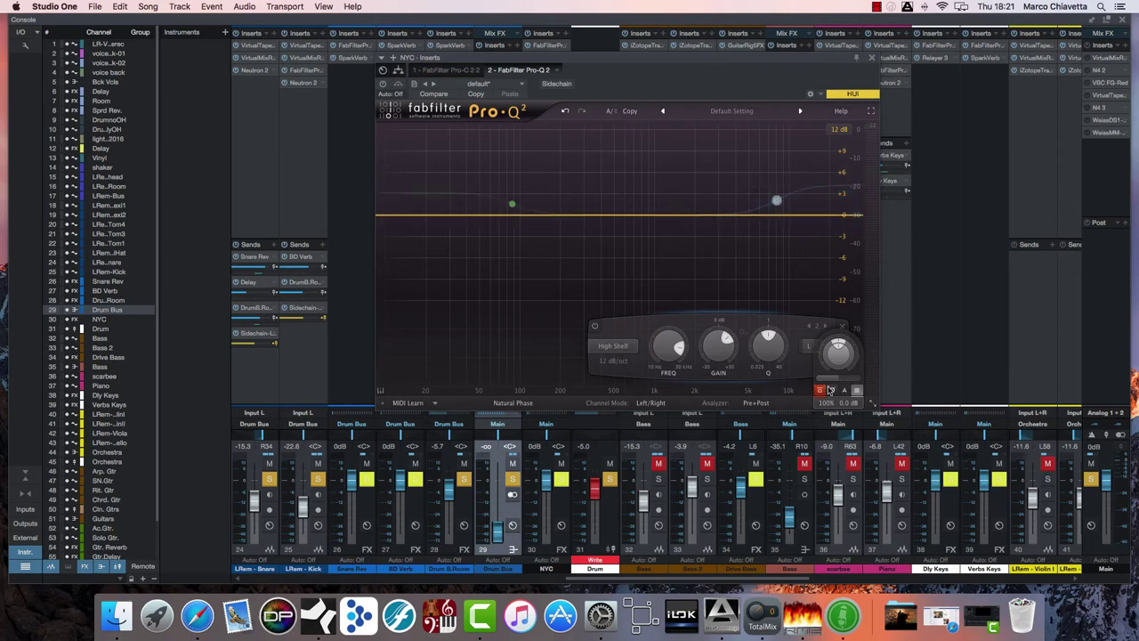
pyautogui.click(821, 390)
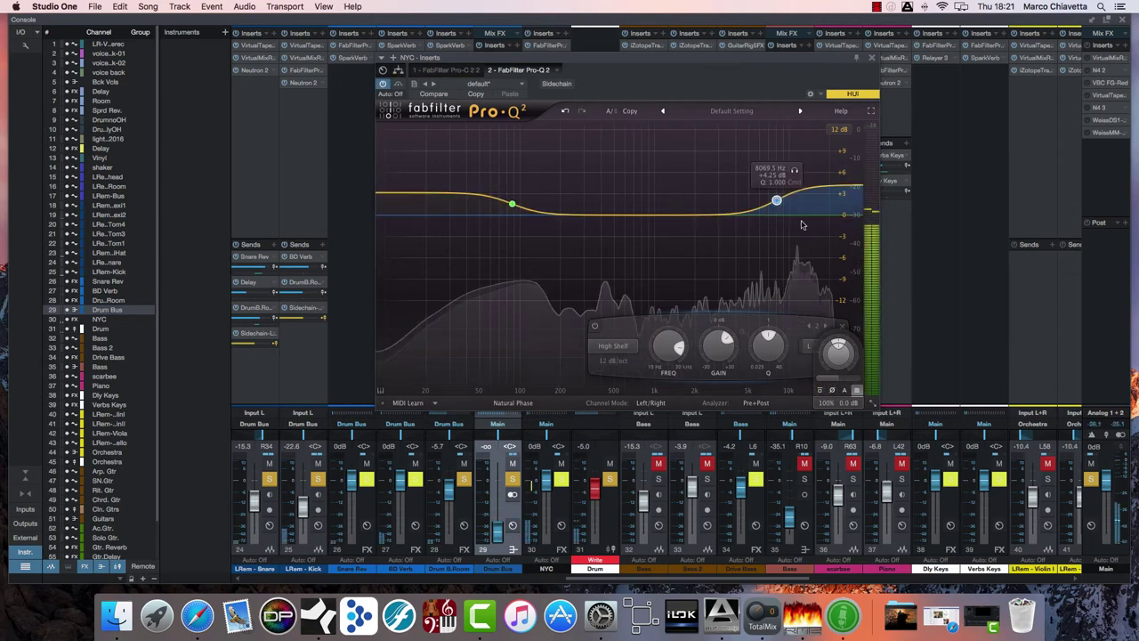
pyautogui.click(820, 392)
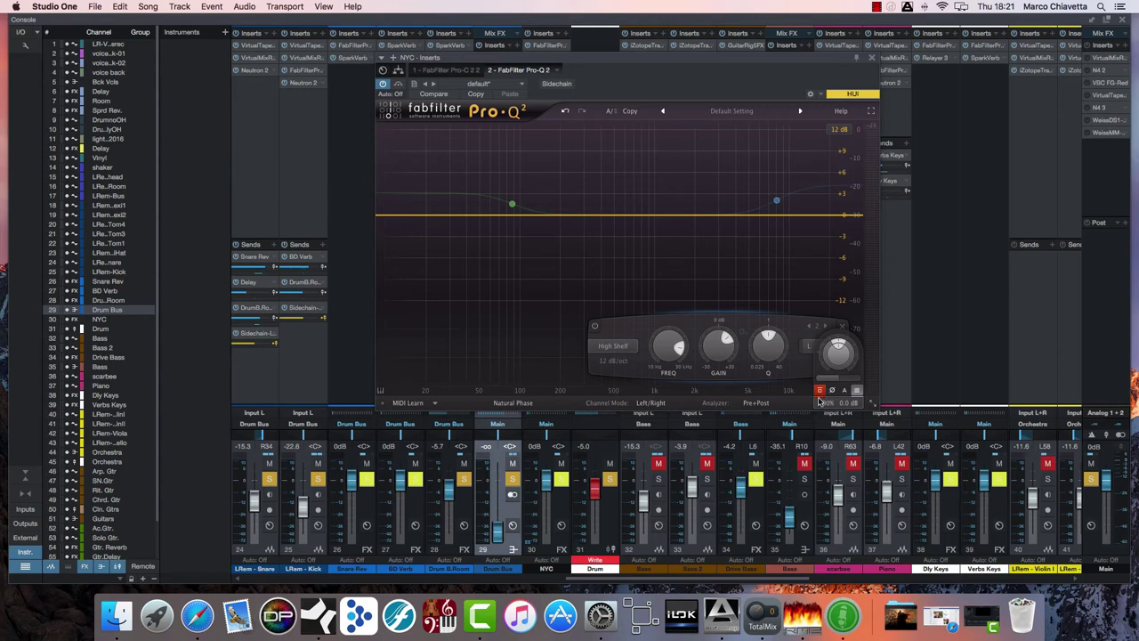
pyautogui.moveTo(819, 393)
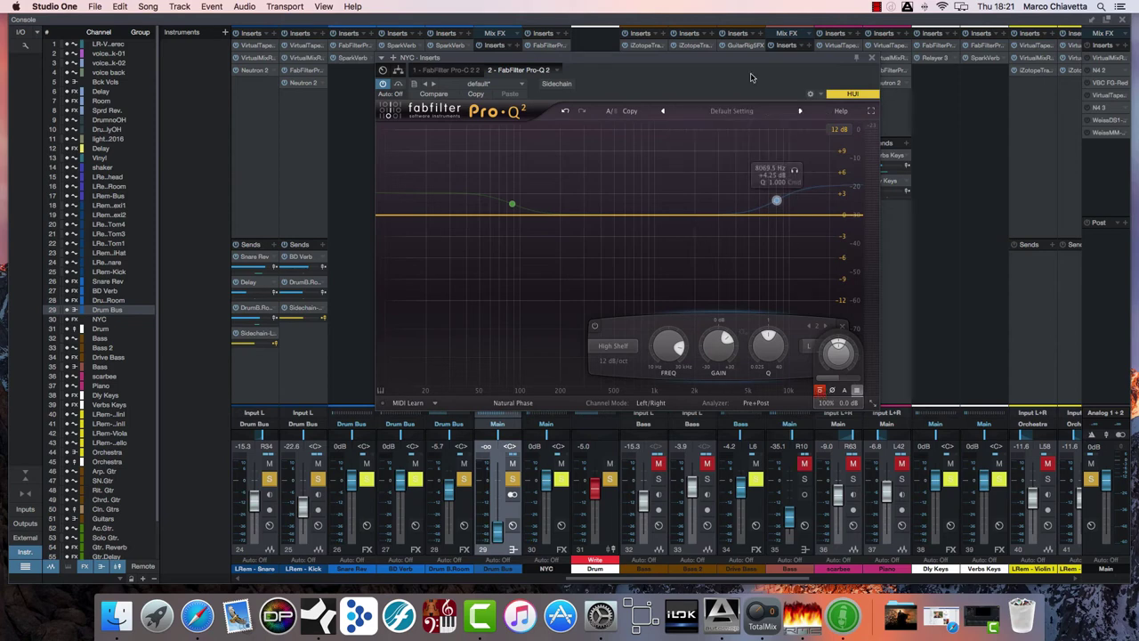
# Reactivate the bypassed Pro-Q 2 after a look at Pro-C 2, and close the NYC inserts window.
pyautogui.click(447, 70)
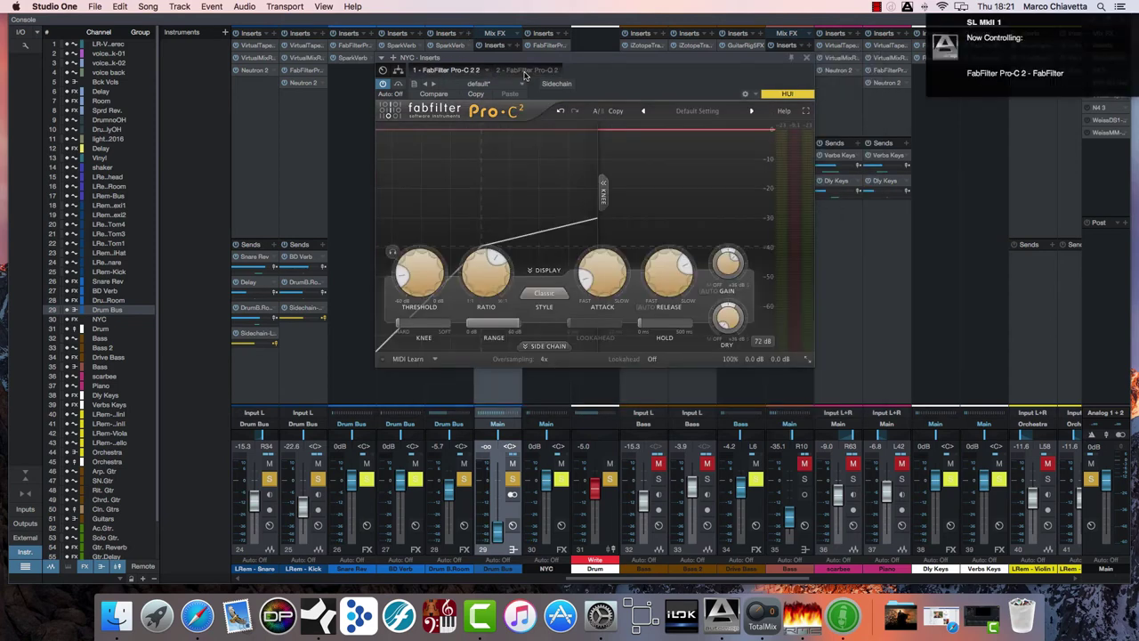
pyautogui.click(526, 73)
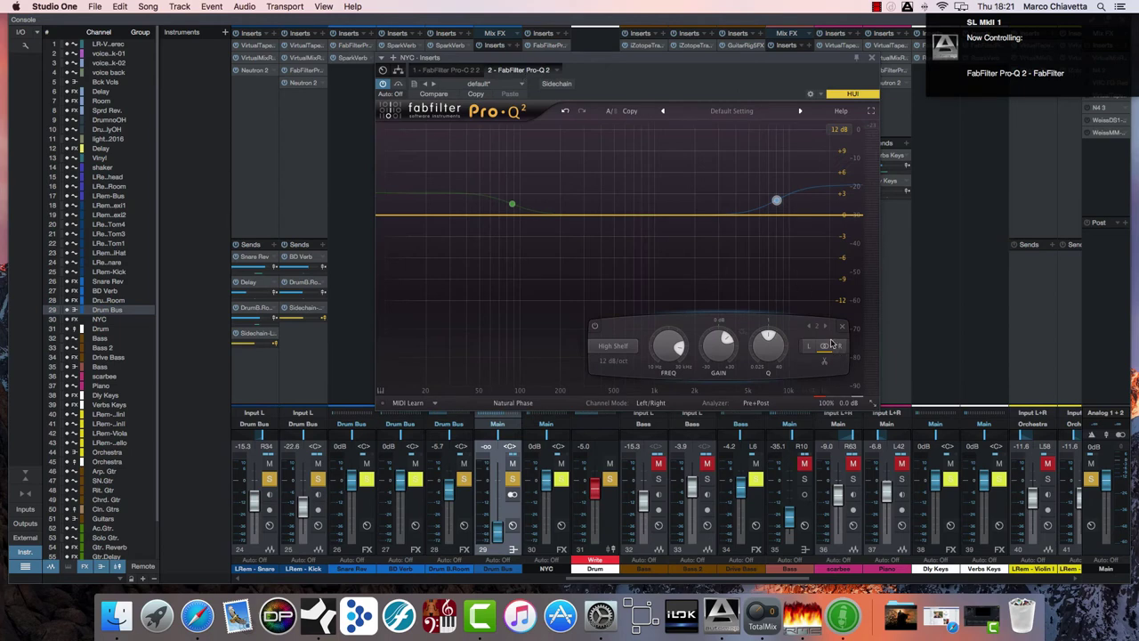
pyautogui.click(824, 394)
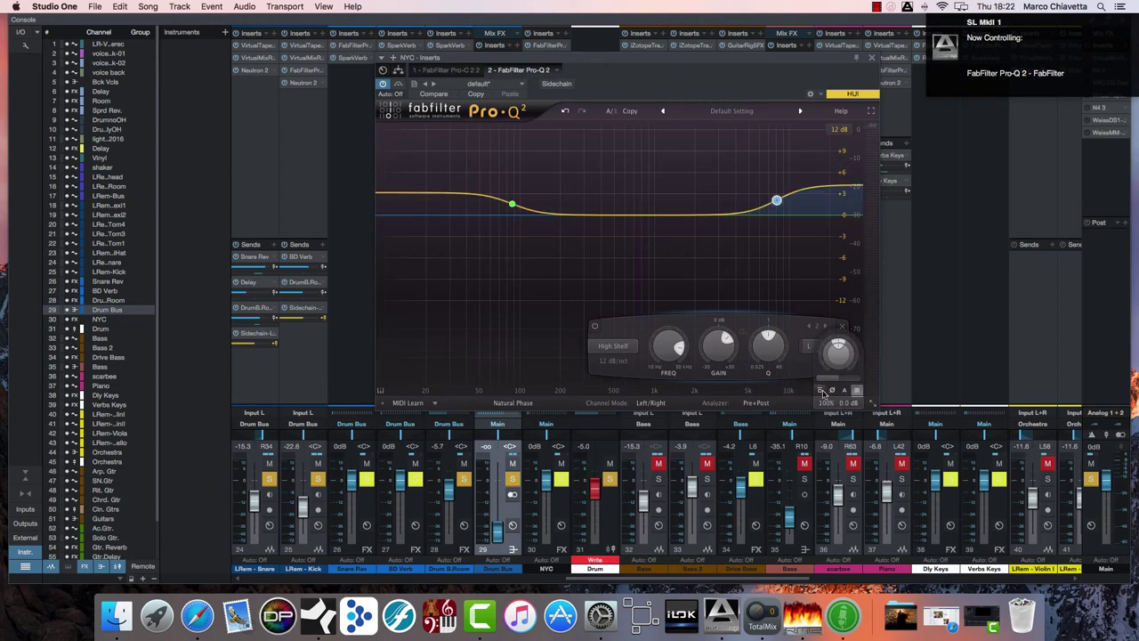
pyautogui.click(872, 59)
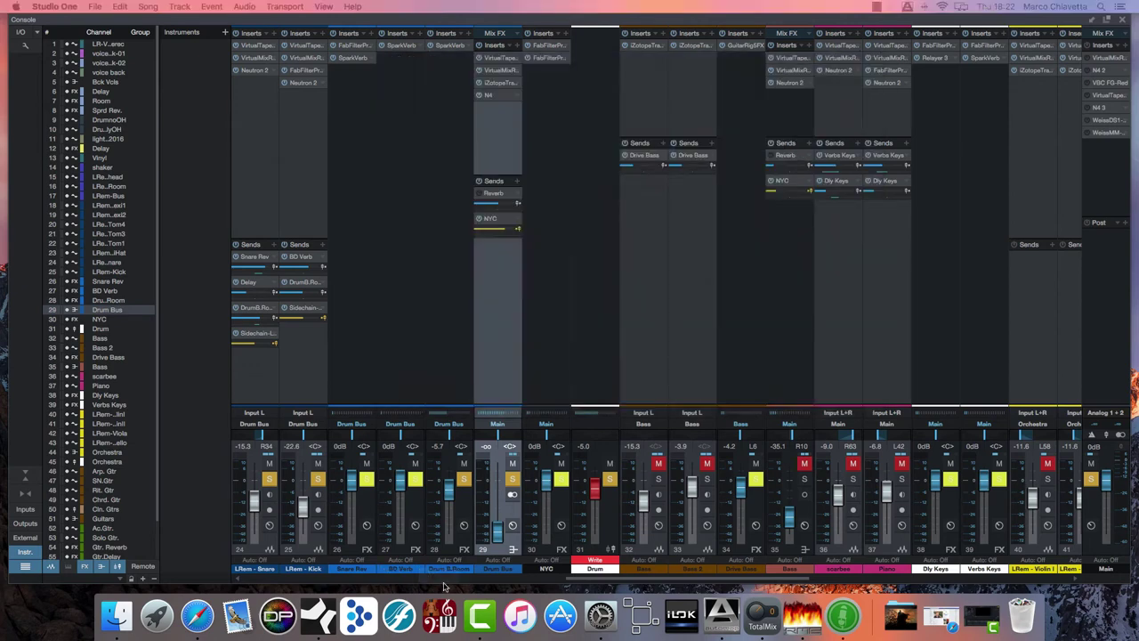
# Pull the NYC channel's volume fully down and set the Drum Bus volume to 0 dB.
pyautogui.moveTo(548, 481); pyautogui.dragTo(497, 487)
pyautogui.click(485, 446)
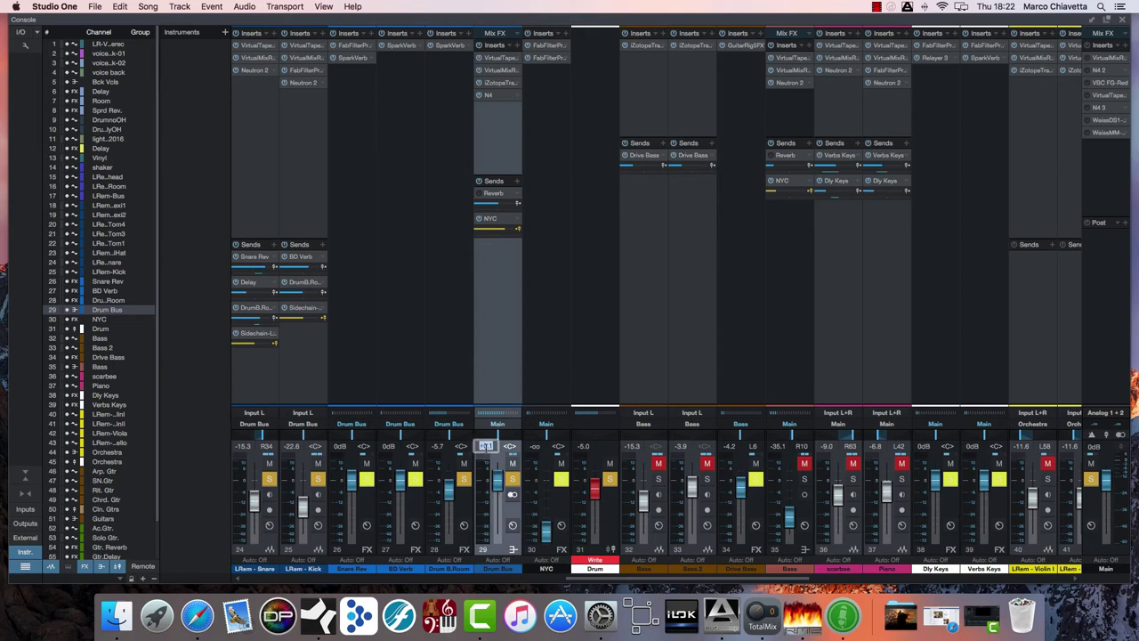
pyautogui.write('0')
pyautogui.press('Return')
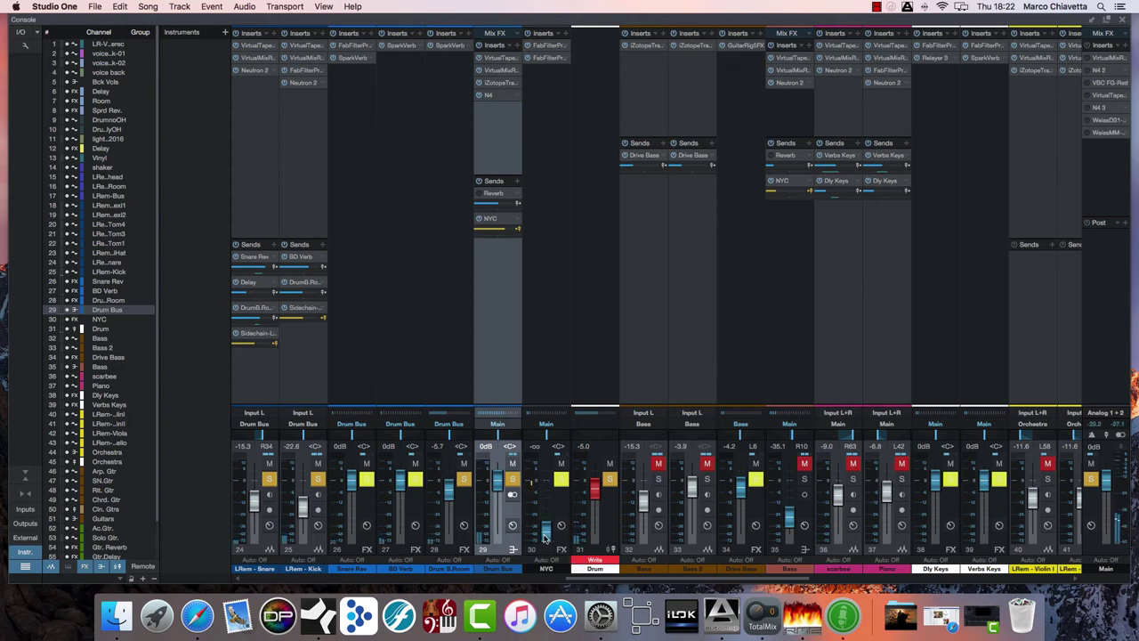
# Blend the NYC channel in under the drums by raising its volume to -7.5 dB, and select that channel.
pyautogui.moveTo(545, 537); pyautogui.dragTo(547, 499)
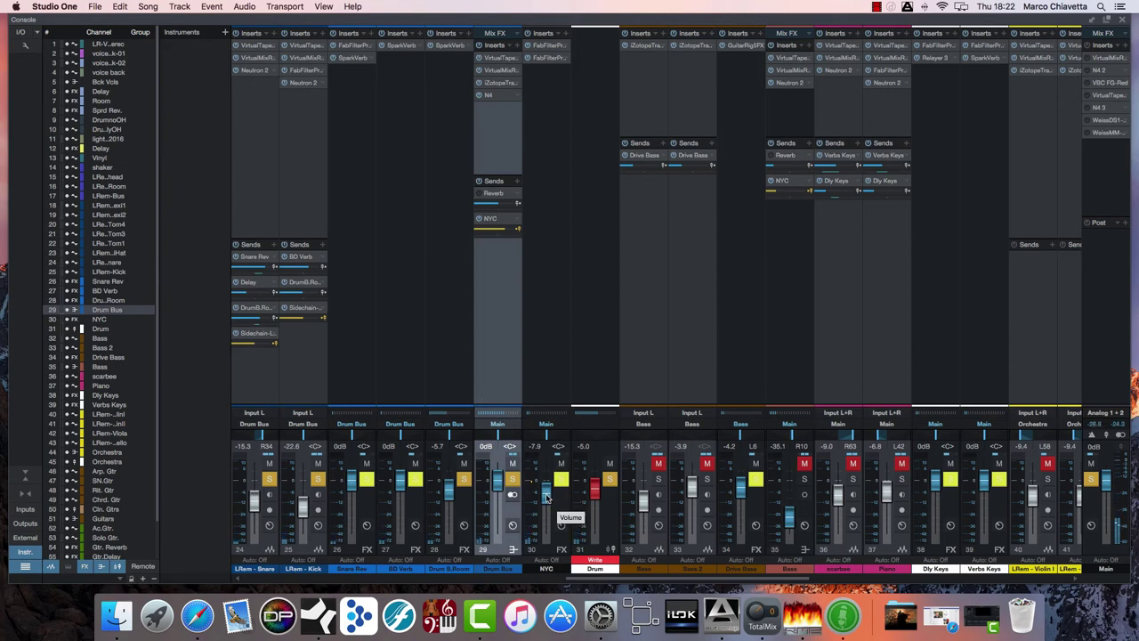
pyautogui.moveTo(547, 498); pyautogui.dragTo(547, 496)
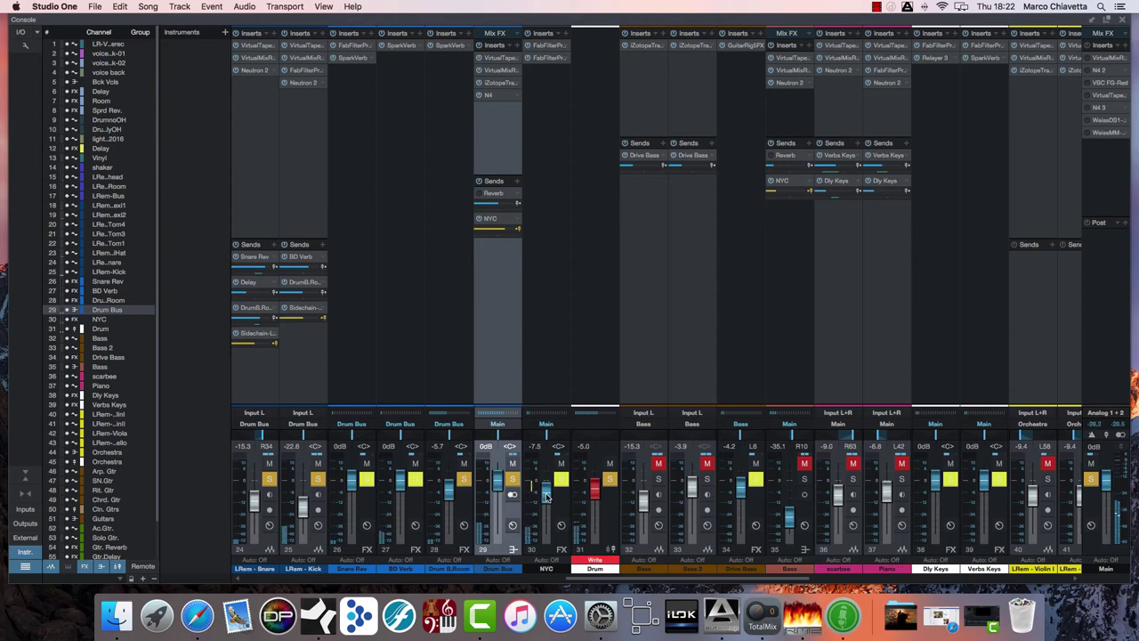
pyautogui.click(547, 323)
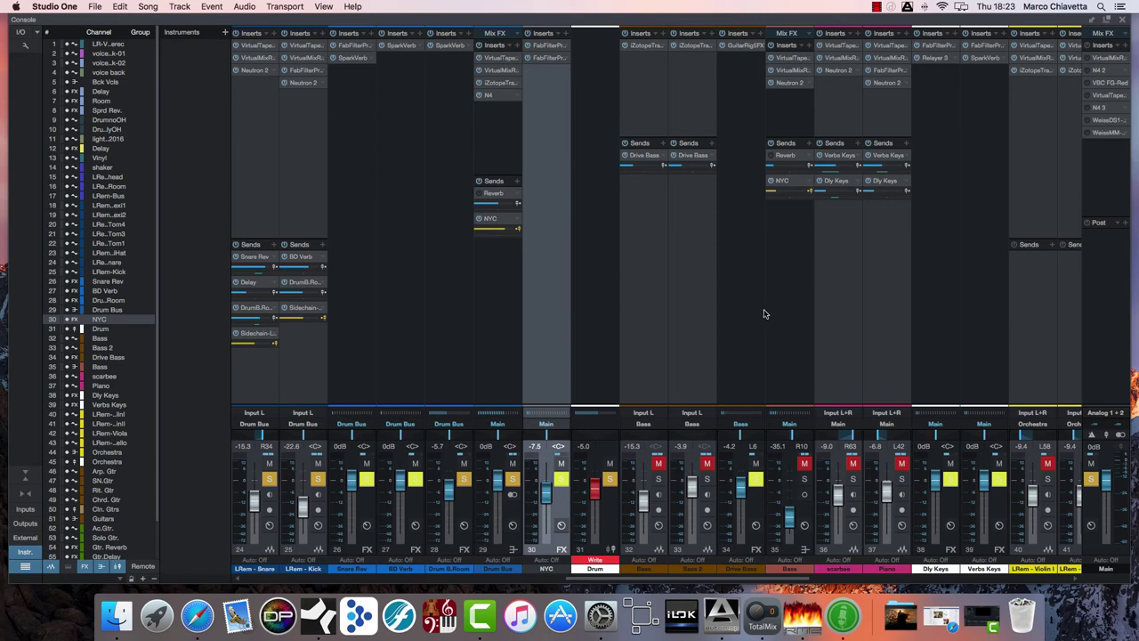
# Pull the Bass bus and Drum Bus volumes fully down, and unmute and solo the Bass bus.
pyautogui.moveTo(789, 515); pyautogui.dragTo(790, 535)
pyautogui.moveTo(503, 486); pyautogui.dragTo(502, 531)
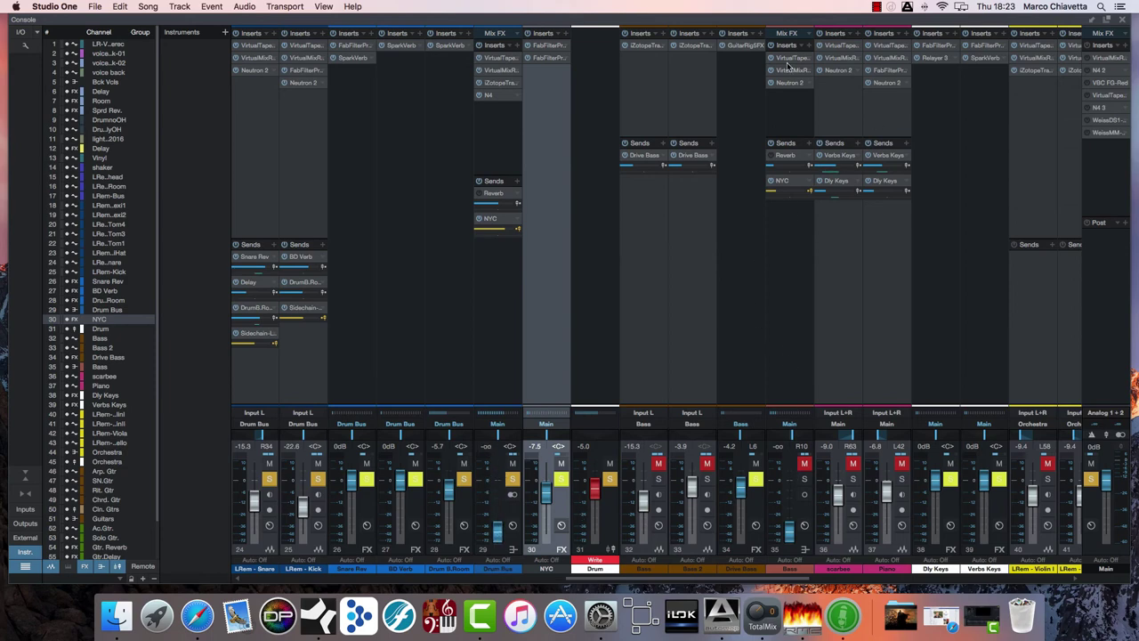
pyautogui.click(797, 219)
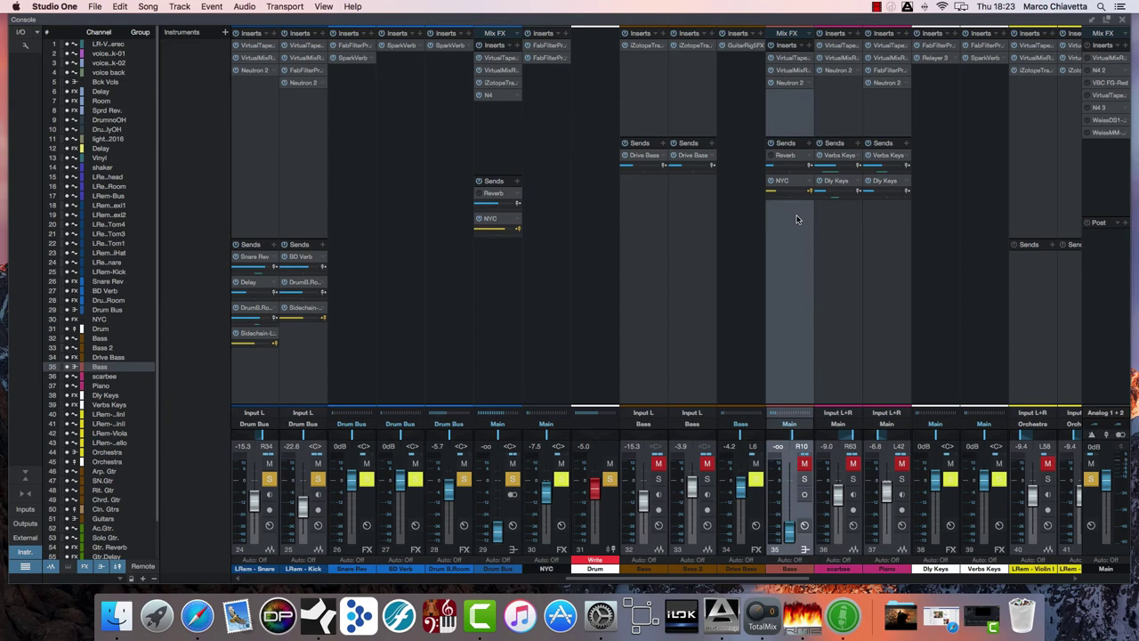
pyautogui.click(804, 464)
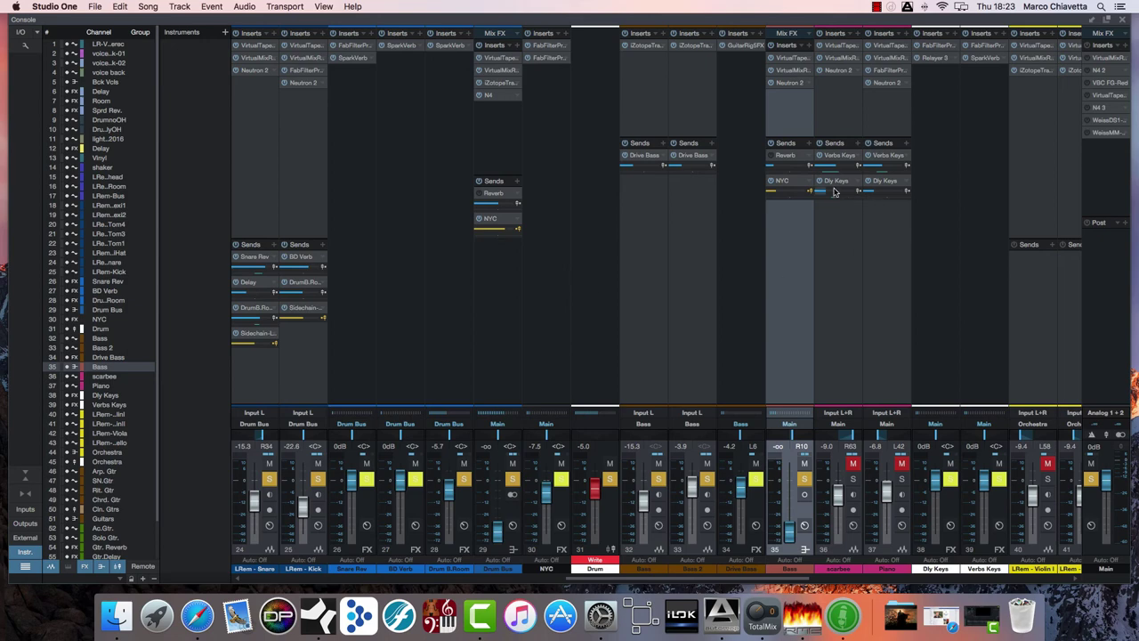
# Lower the Bass bus's NYC send to minimum, start playback, and bring the send back up slightly.
pyautogui.moveTo(806, 194); pyautogui.dragTo(752, 196)
pyautogui.press('space')
pyautogui.moveTo(769, 193); pyautogui.dragTo(776, 193)
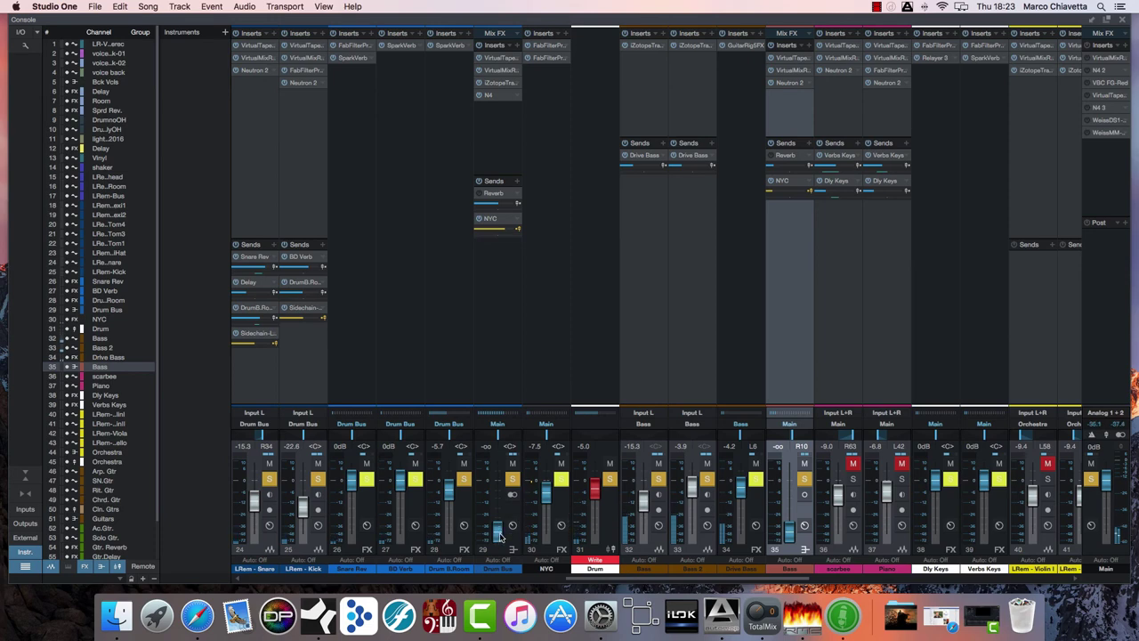
# Bring the Drum Bus back up and set its volume to exactly 0 dB.
pyautogui.moveTo(500, 537); pyautogui.dragTo(501, 485)
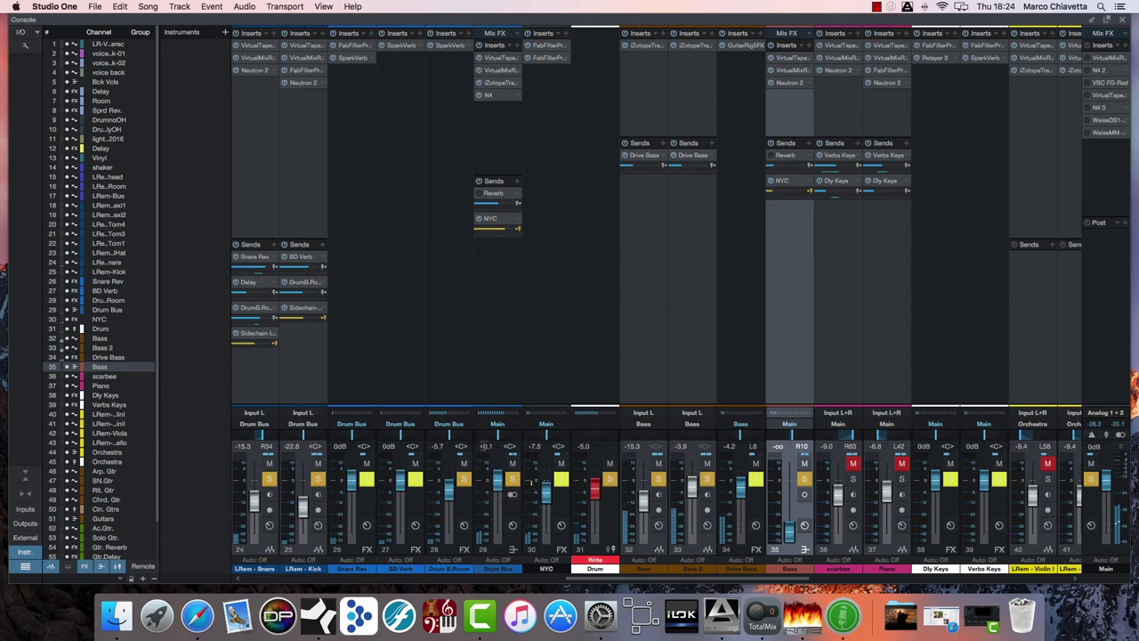
pyautogui.click(486, 448)
pyautogui.write('0')
pyautogui.press('Return')
# Raise the Bass bus volume to -37.3 dB and adjust its prefader NYC send to about -35.1 dB.
pyautogui.moveTo(790, 533); pyautogui.dragTo(787, 527)
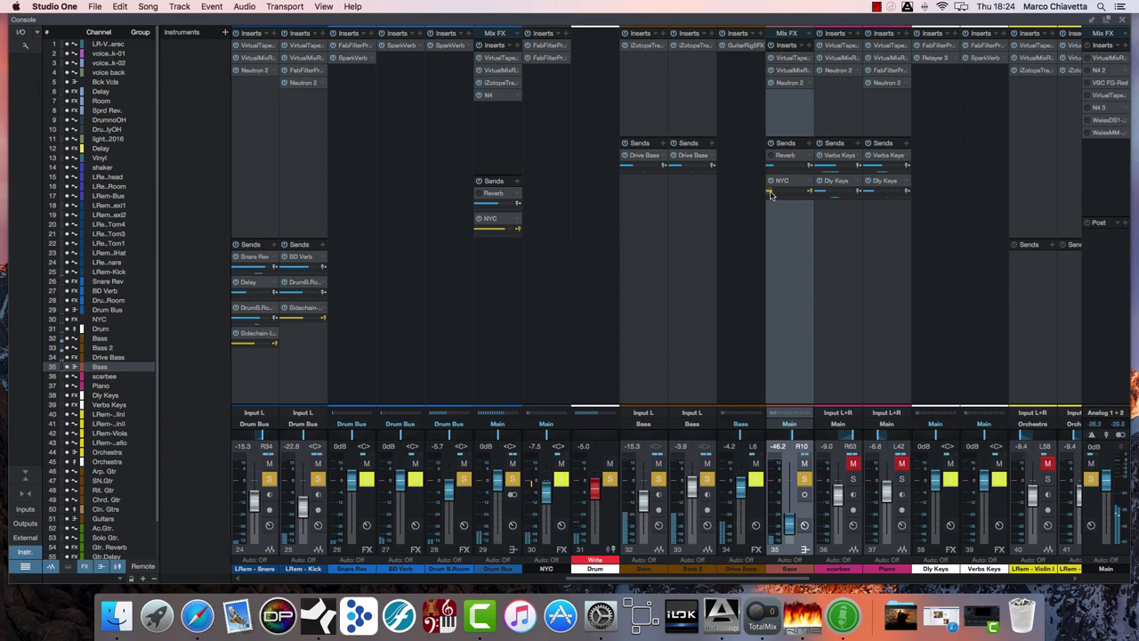
pyautogui.moveTo(771, 193); pyautogui.dragTo(774, 193)
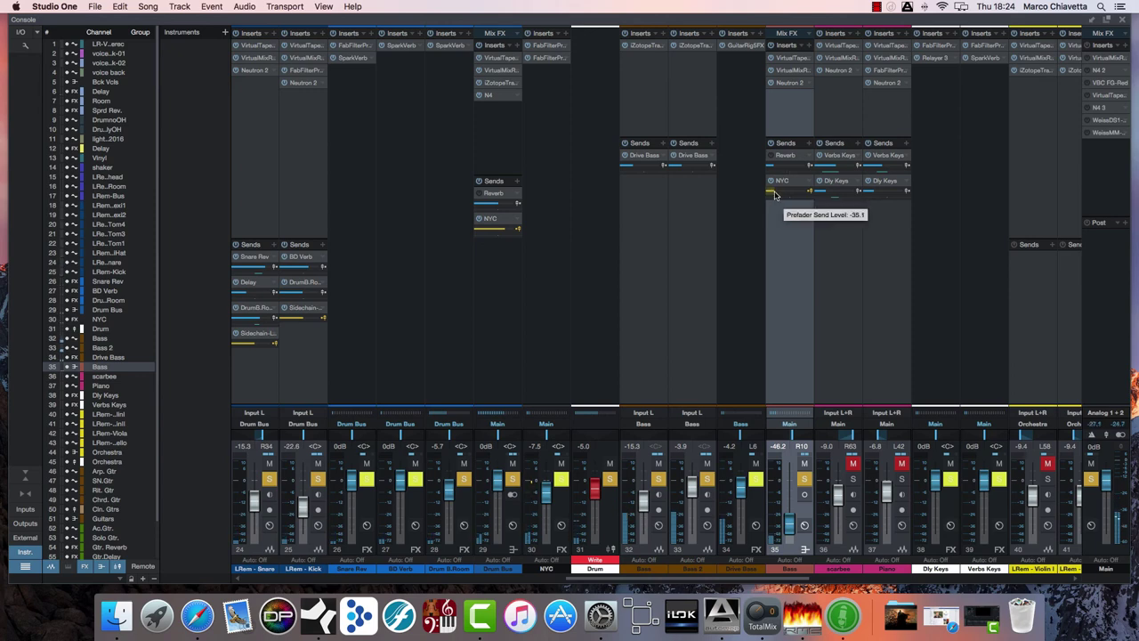
pyautogui.moveTo(789, 532); pyautogui.dragTo(789, 524)
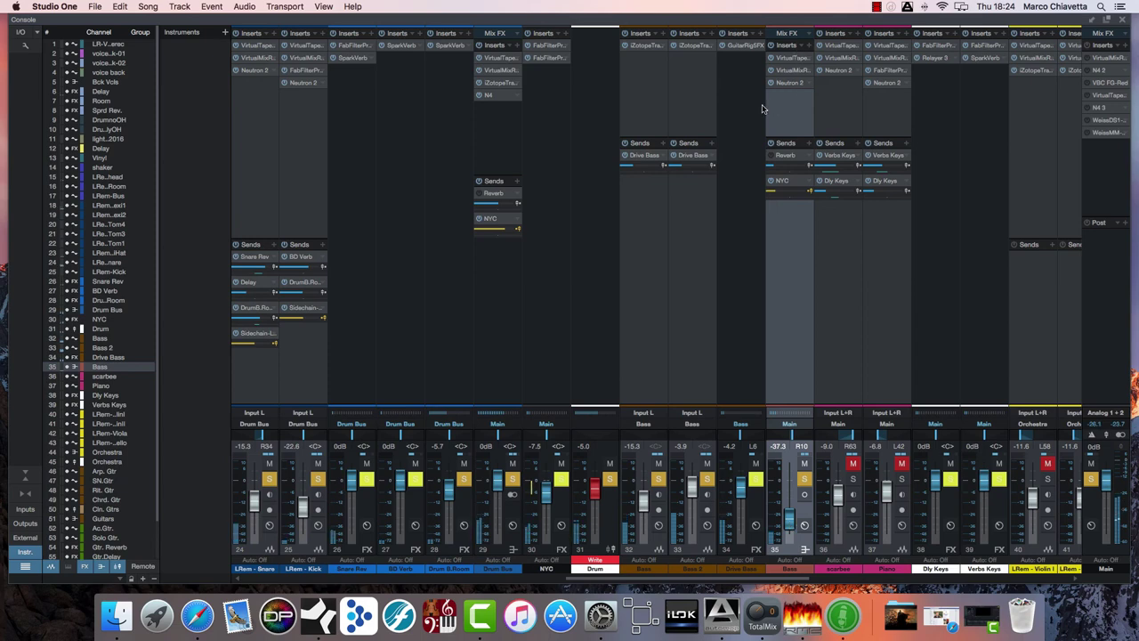
pyautogui.click(773, 183)
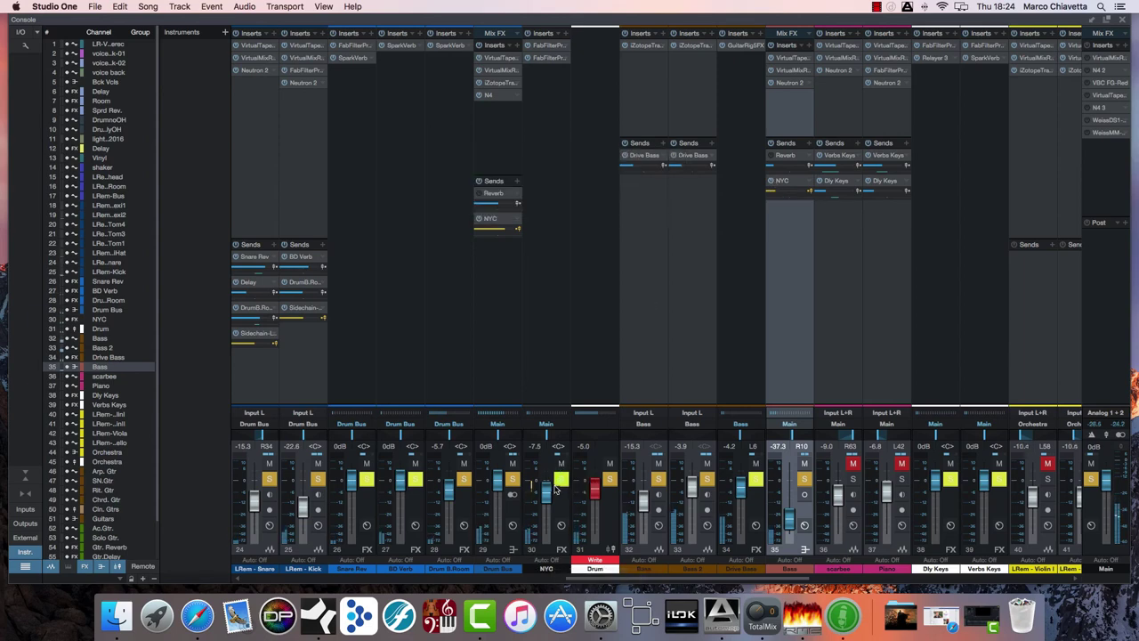
# Compare the mix with and without the NYC channel by twice pulling its volume fully down and restoring it, ending at -7.9 dB.
pyautogui.click(538, 448)
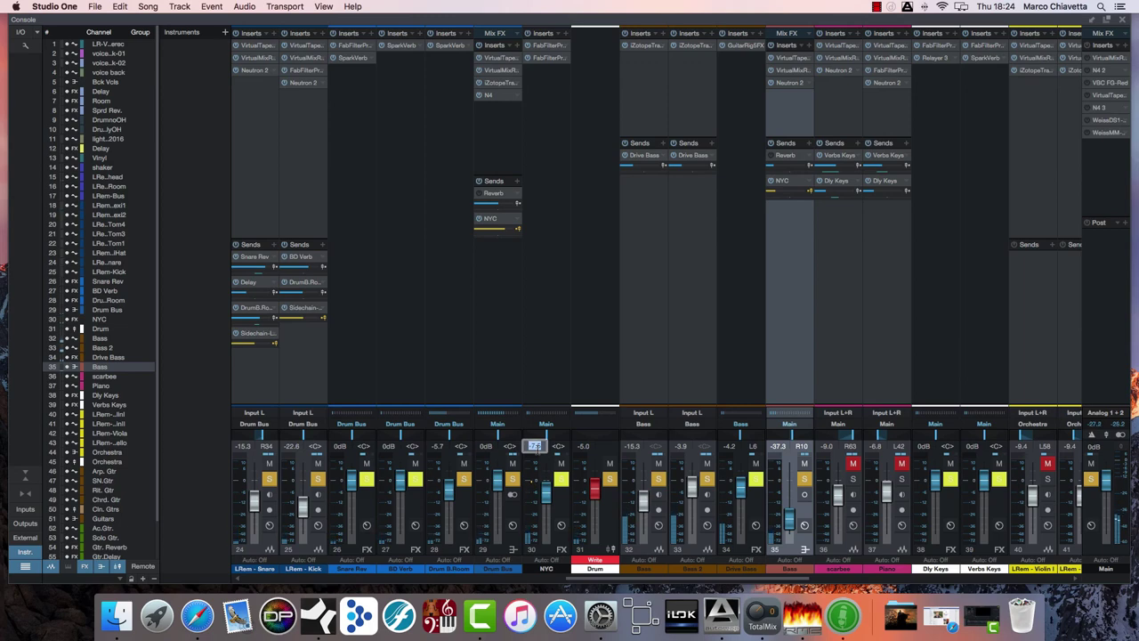
pyautogui.click(549, 499)
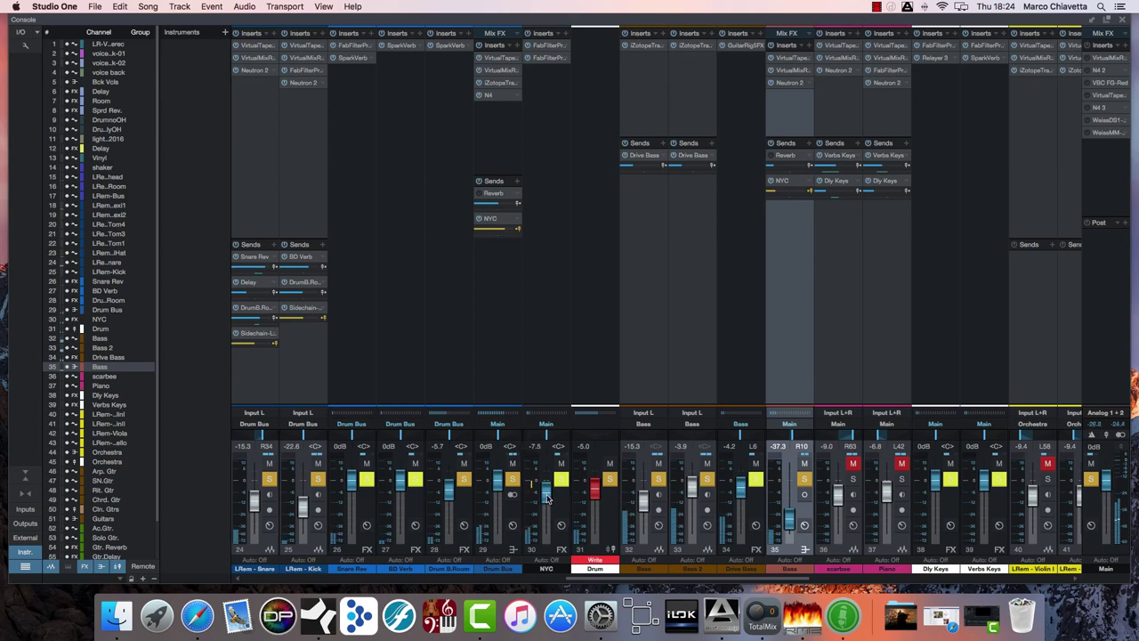
pyautogui.moveTo(550, 499); pyautogui.dragTo(546, 532)
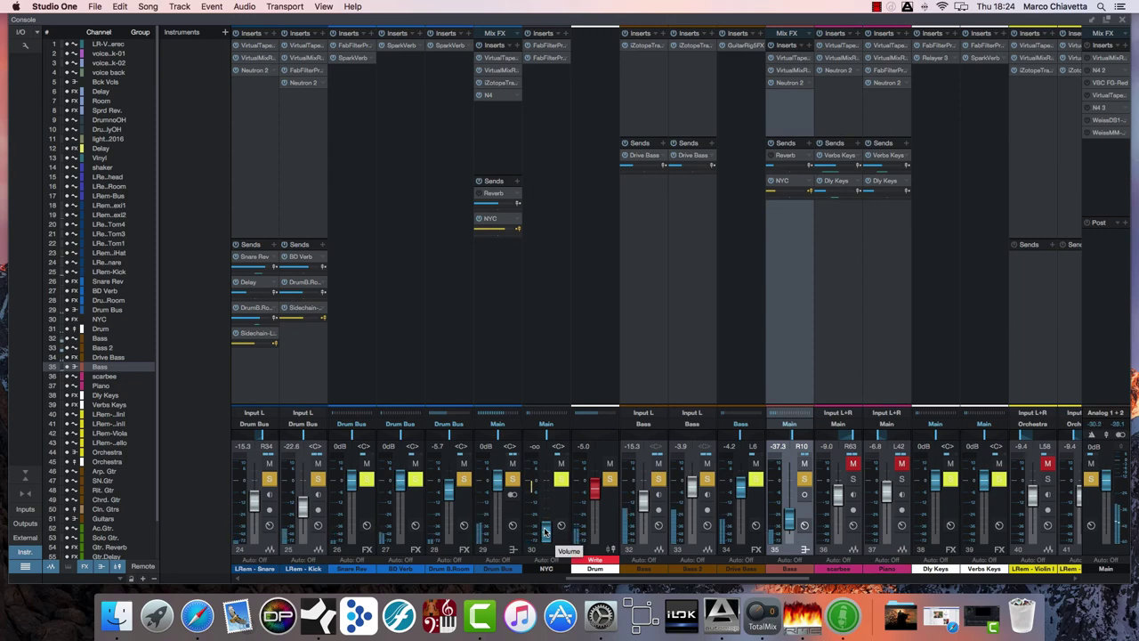
pyautogui.moveTo(545, 531); pyautogui.dragTo(546, 496)
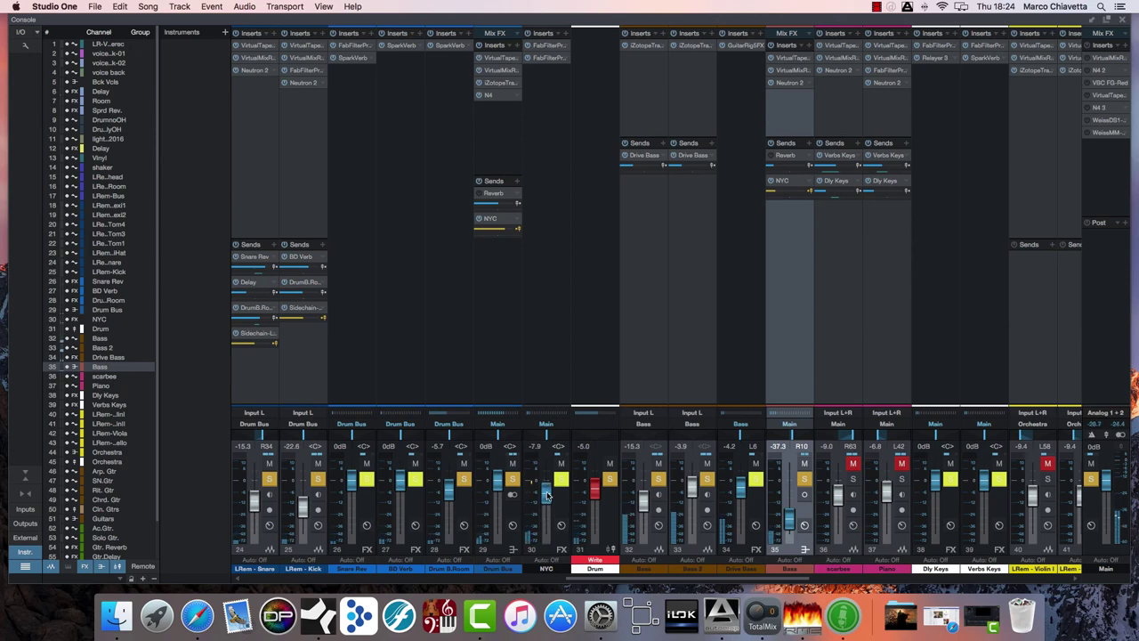
pyautogui.moveTo(548, 495); pyautogui.dragTo(546, 495)
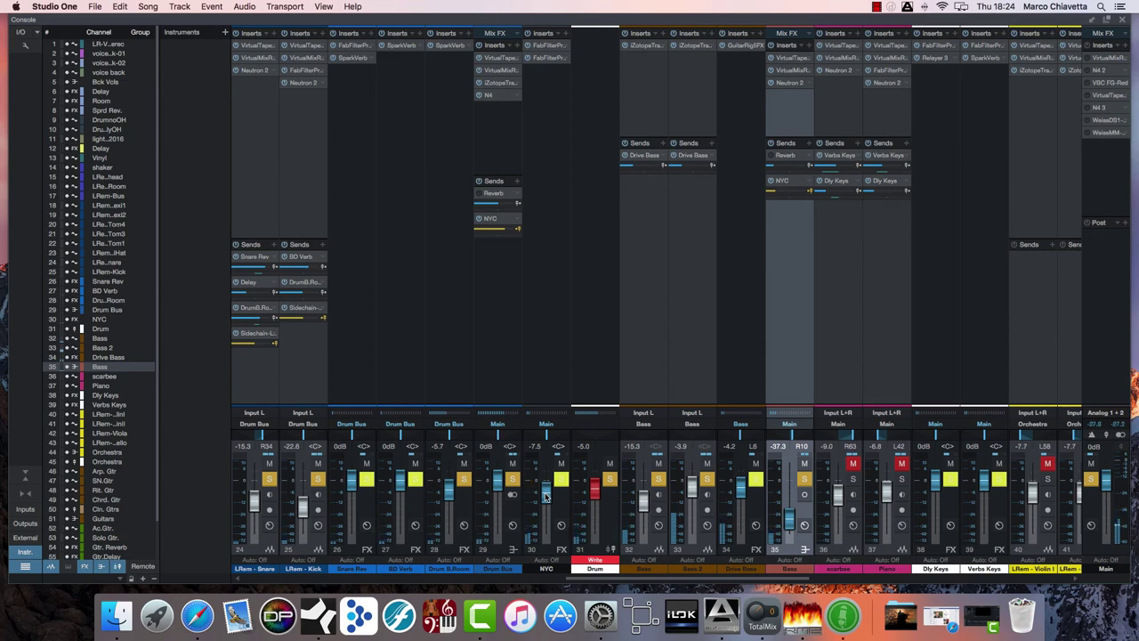
pyautogui.moveTo(546, 495); pyautogui.dragTo(546, 543)
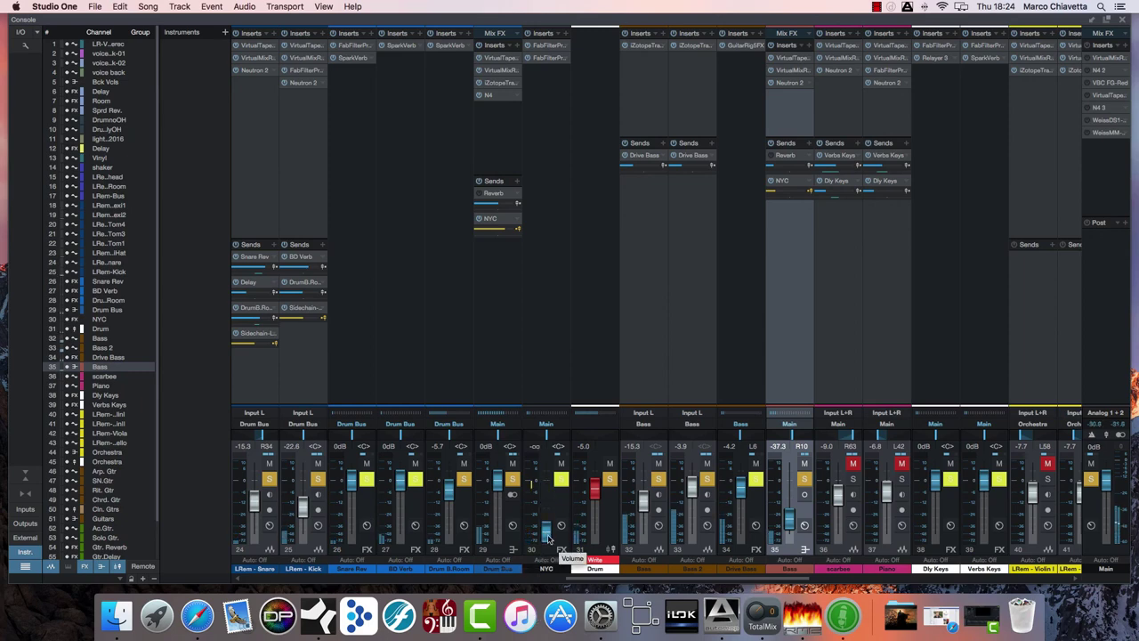
pyautogui.moveTo(549, 538); pyautogui.dragTo(550, 501)
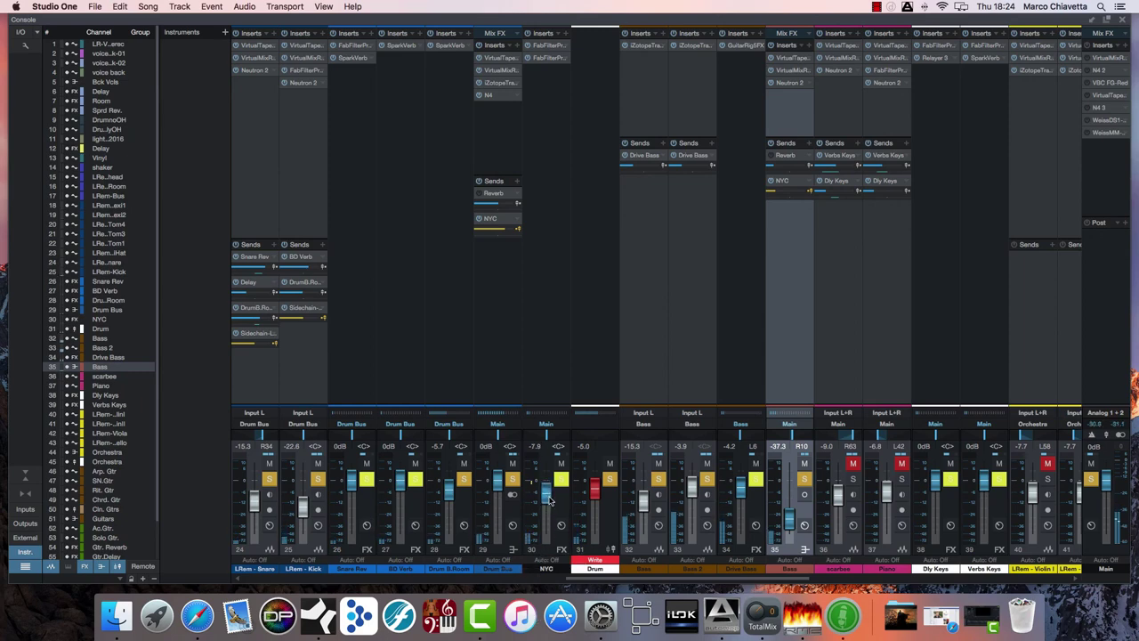